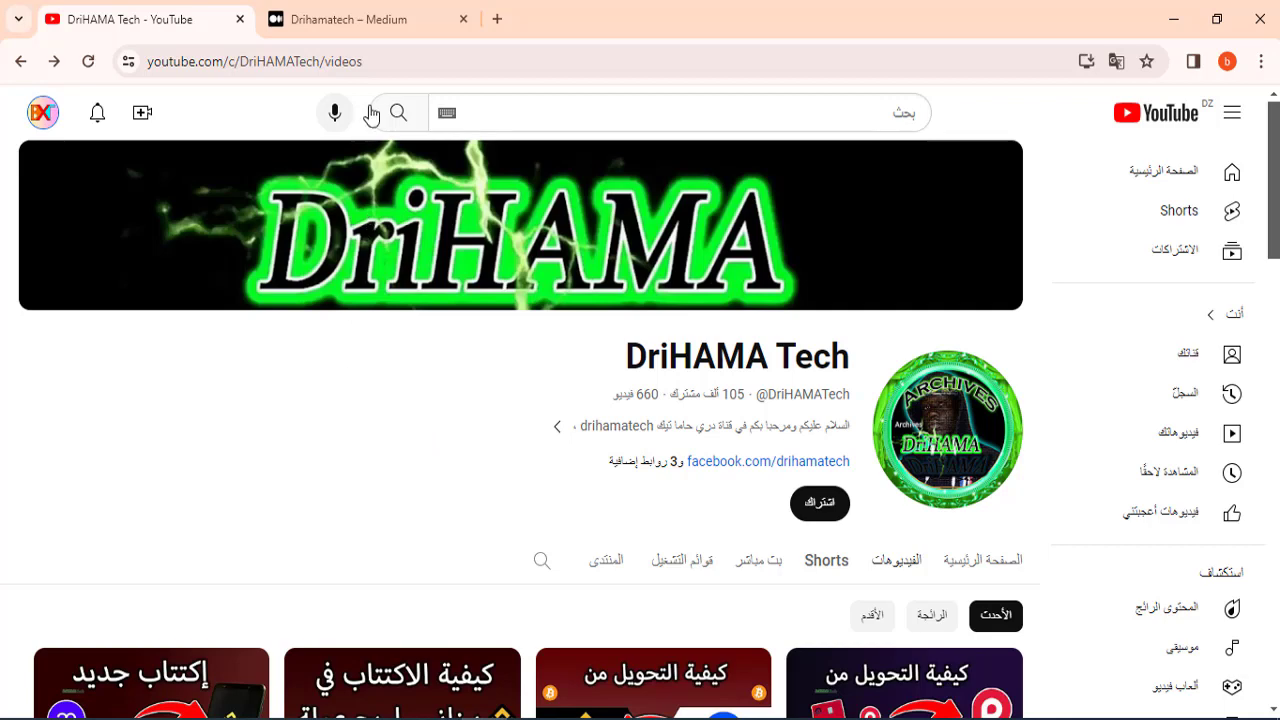
# Step: Switch from YouTube to the 'Drihamatech – Medium' browser tab
pyautogui.click(347, 14)
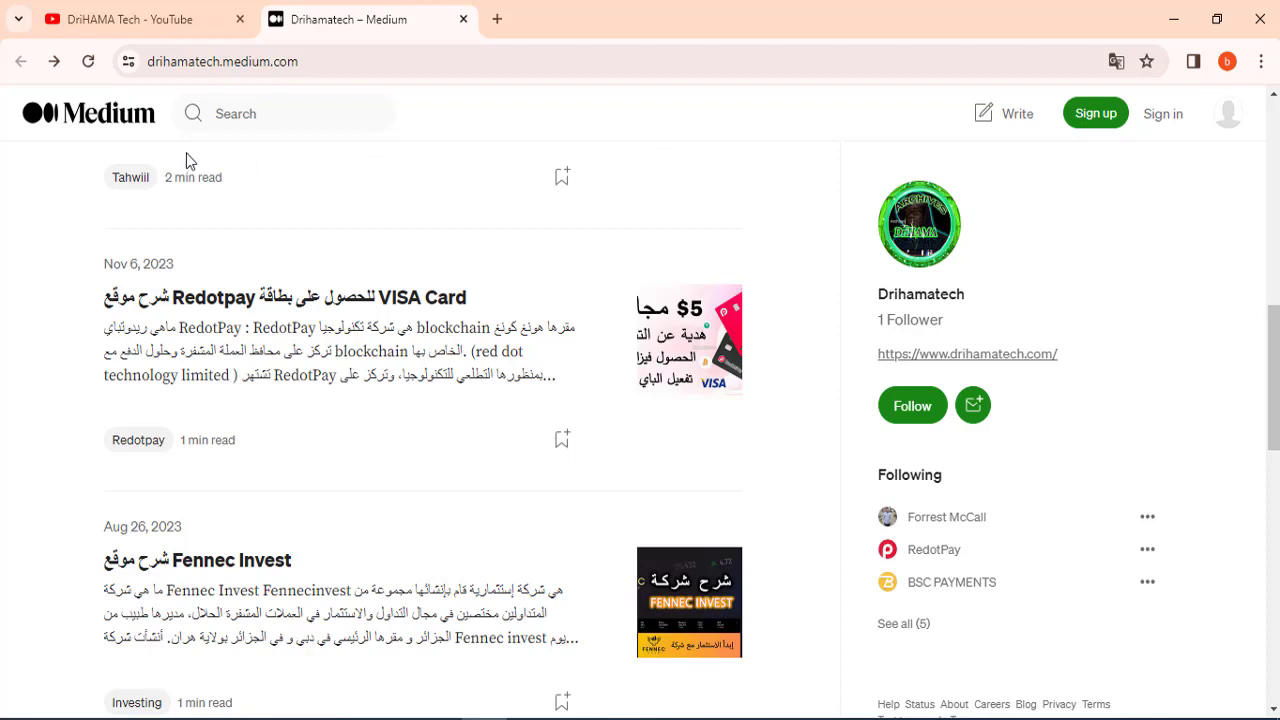
# Step: From the Medium homepage, open Join Medium, try email sign-up, then return to all options
pyautogui.click(70, 133)
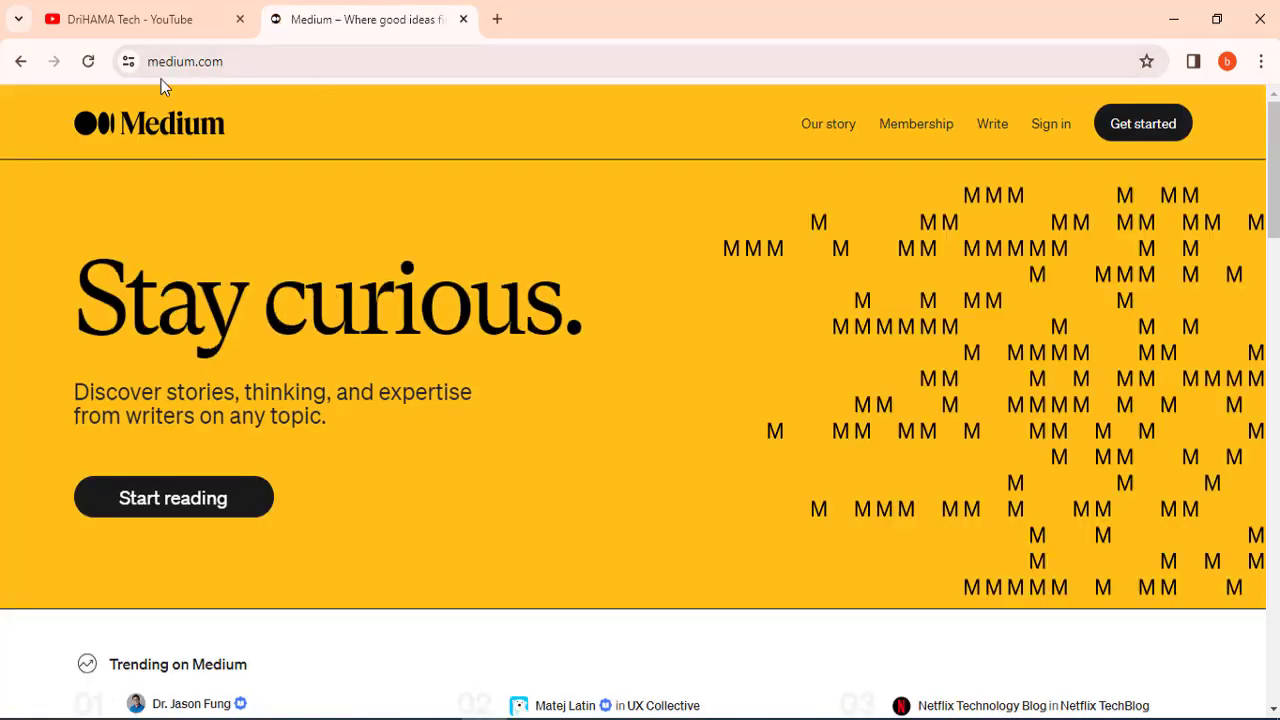
pyautogui.click(1163, 135)
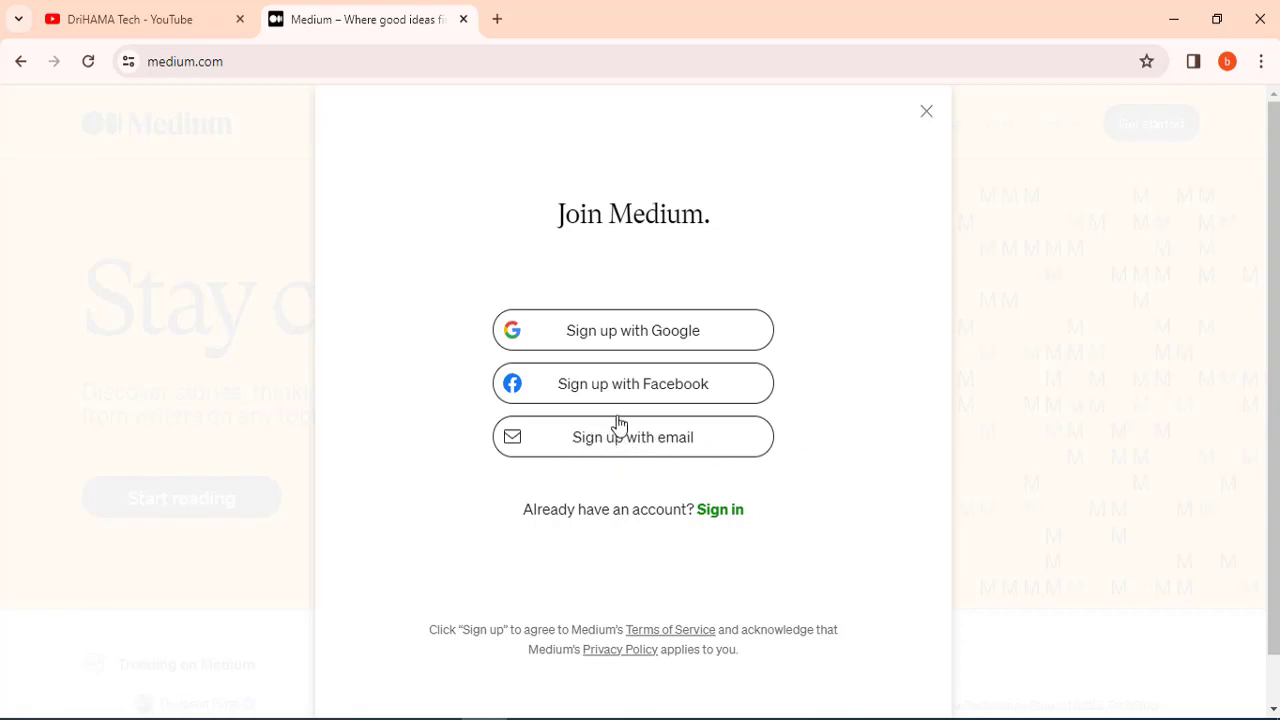
pyautogui.click(619, 445)
pyautogui.scroll(-2, 618, 437)
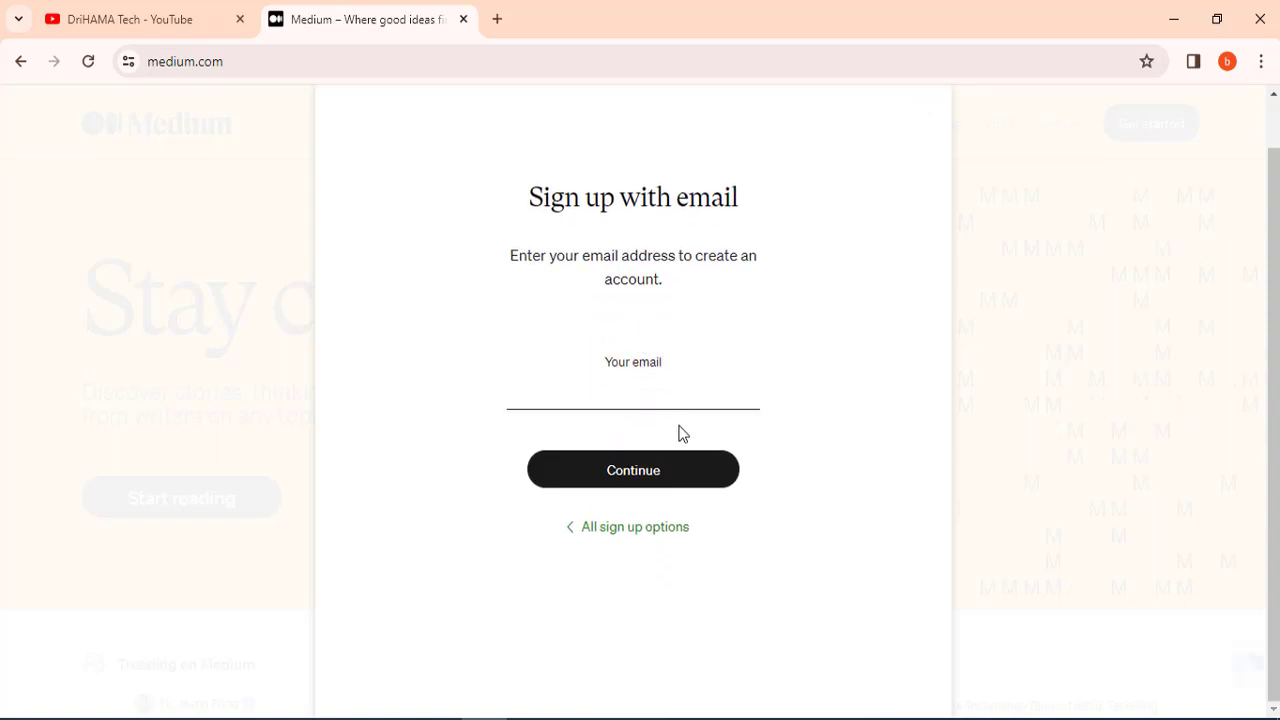
pyautogui.click(587, 527)
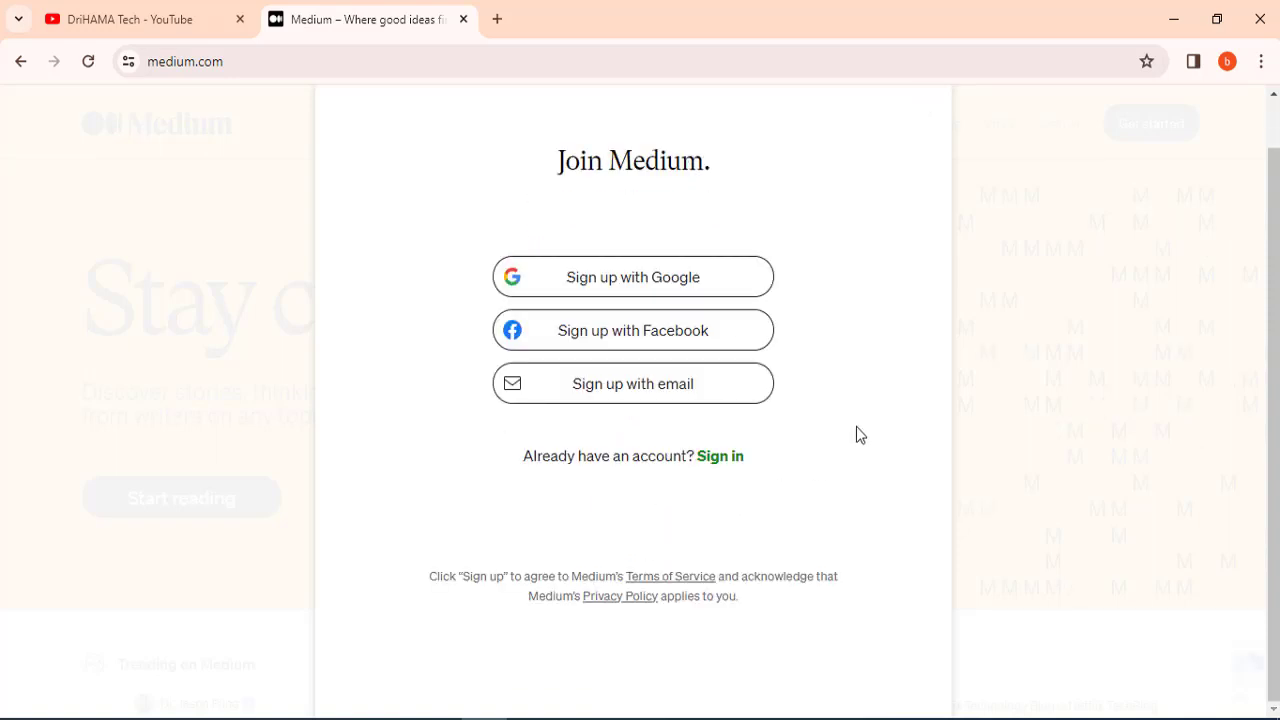
# Step: Sign up with the blog's Google account and confirm with Continue (متابعة)
pyautogui.click(647, 279)
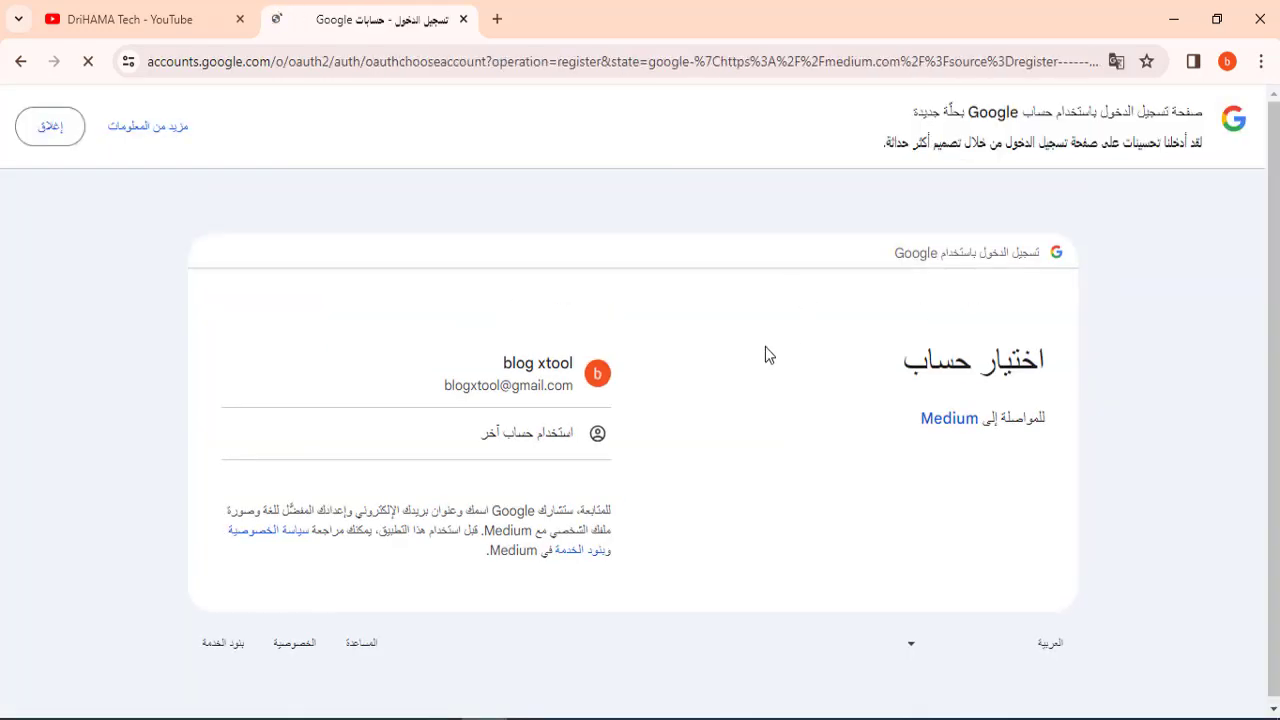
pyautogui.click(502, 378)
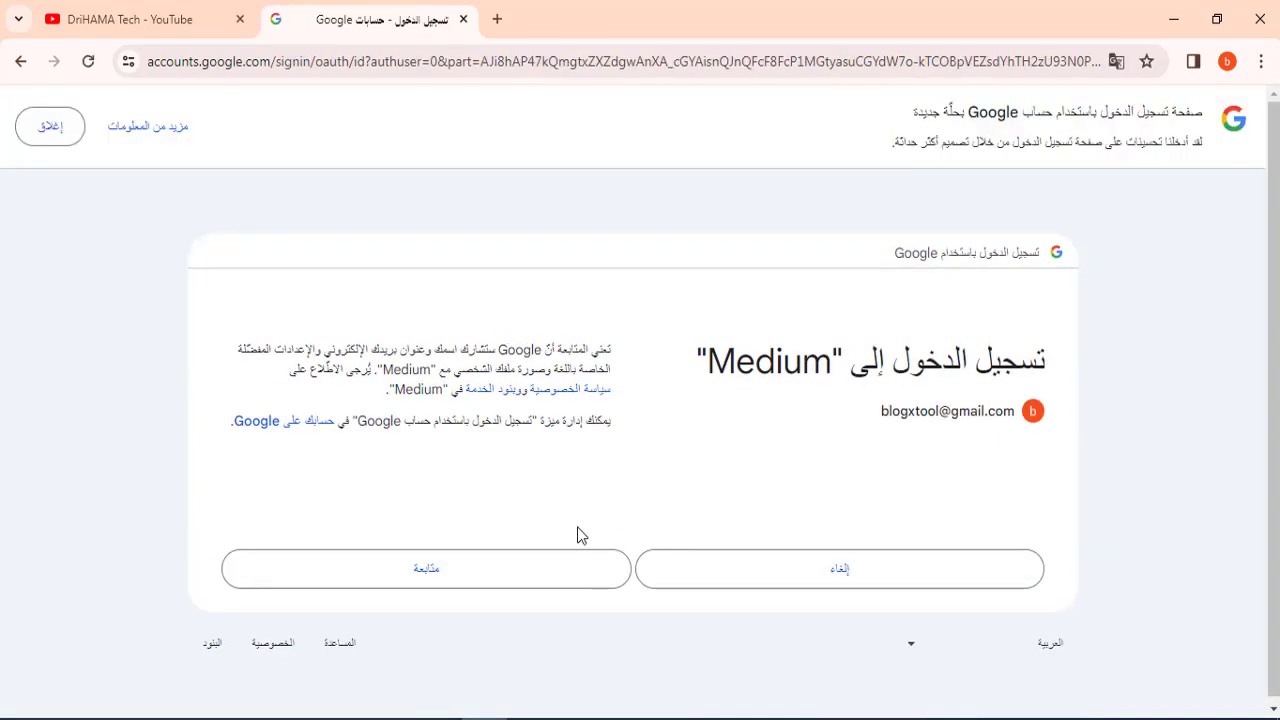
pyautogui.click(443, 582)
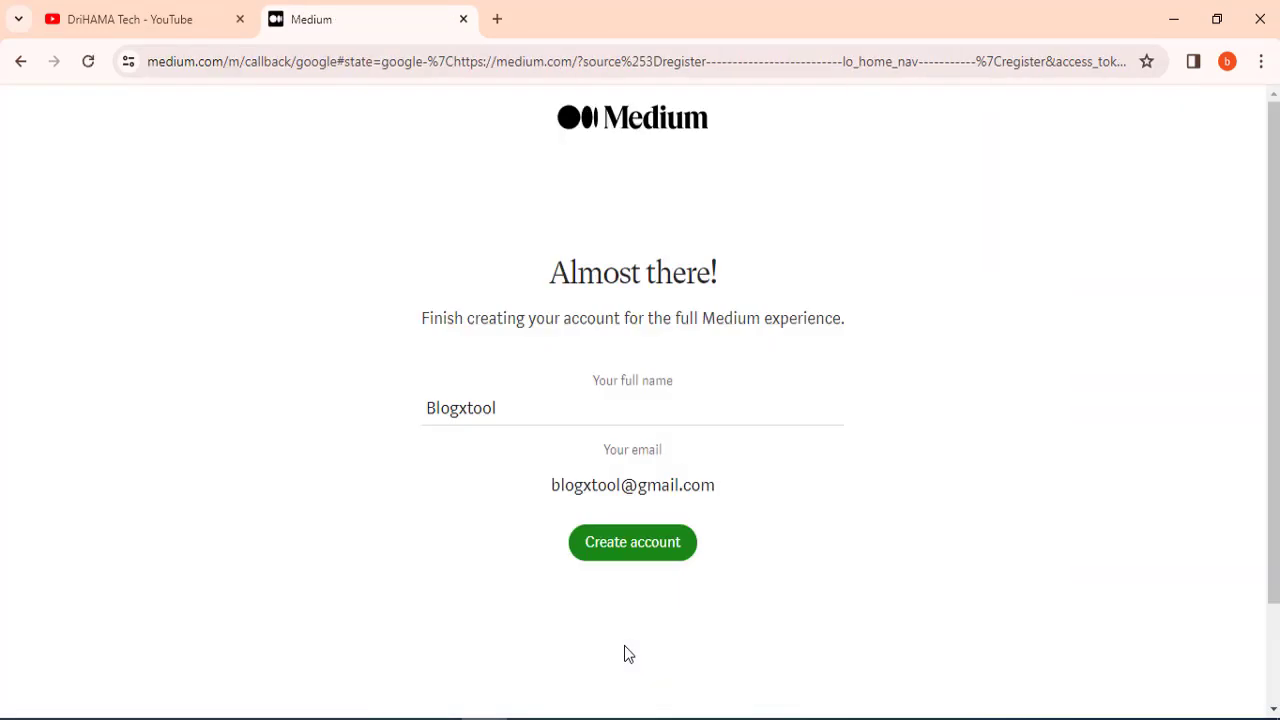
# Step: Create the account as Blogxtool and follow Technology, Programming, Coding, History and Productivity
pyautogui.doubleClick(481, 410)
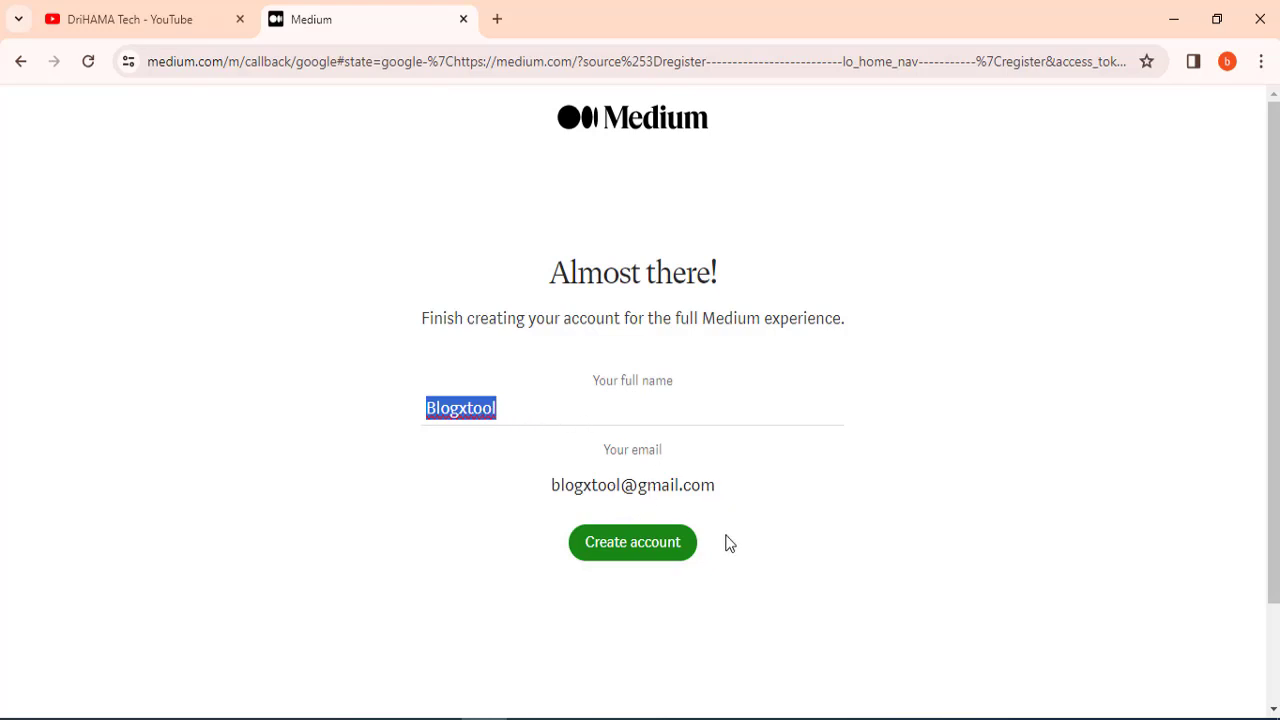
pyautogui.click(626, 551)
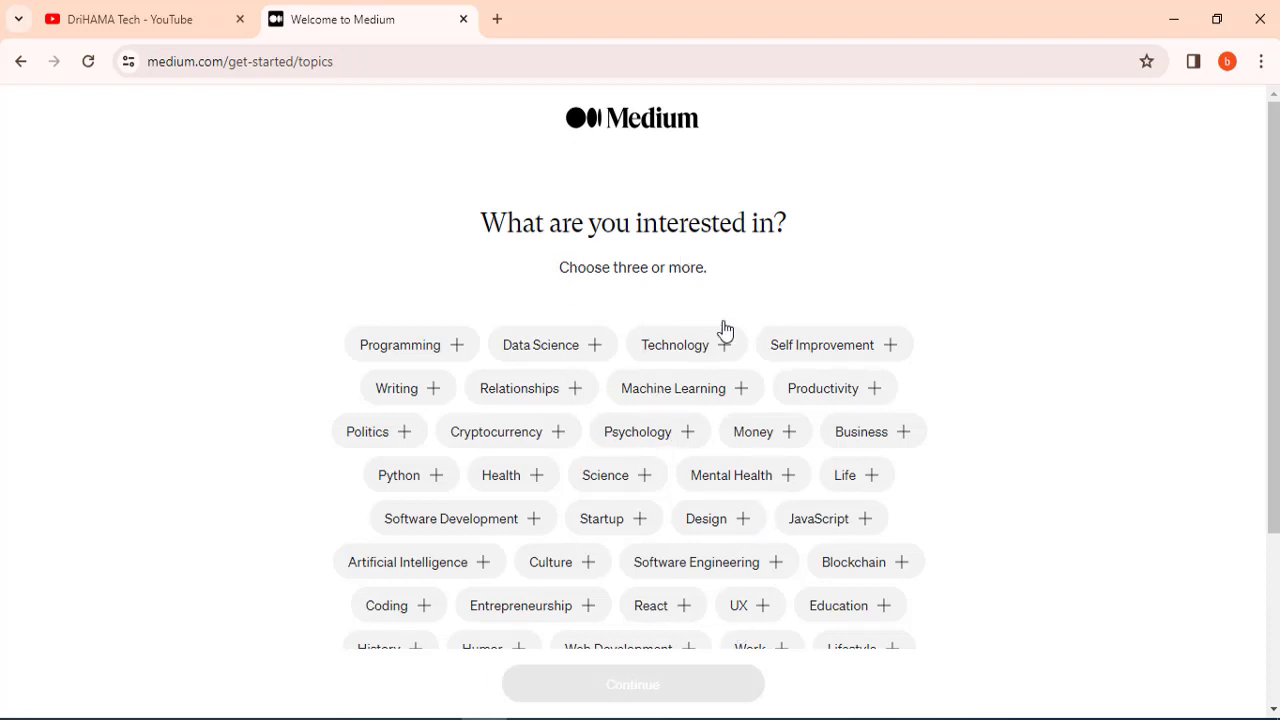
pyautogui.click(668, 350)
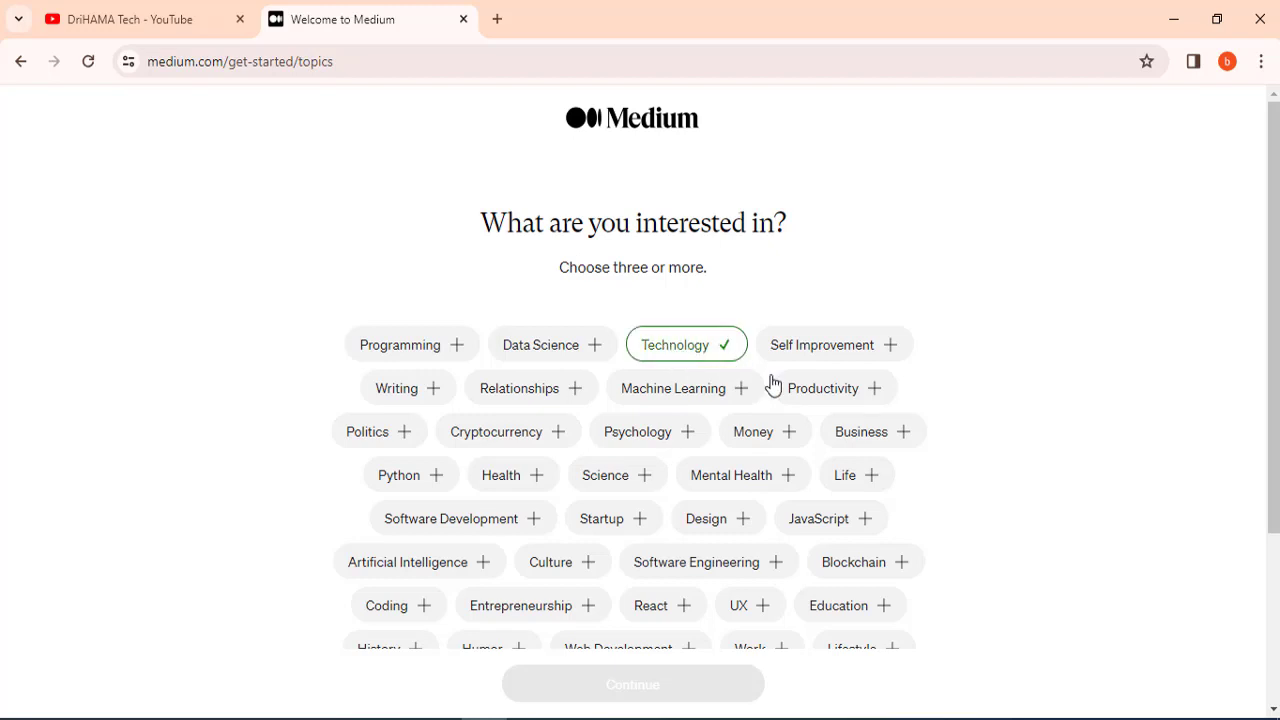
pyautogui.scroll(-1, 615, 440)
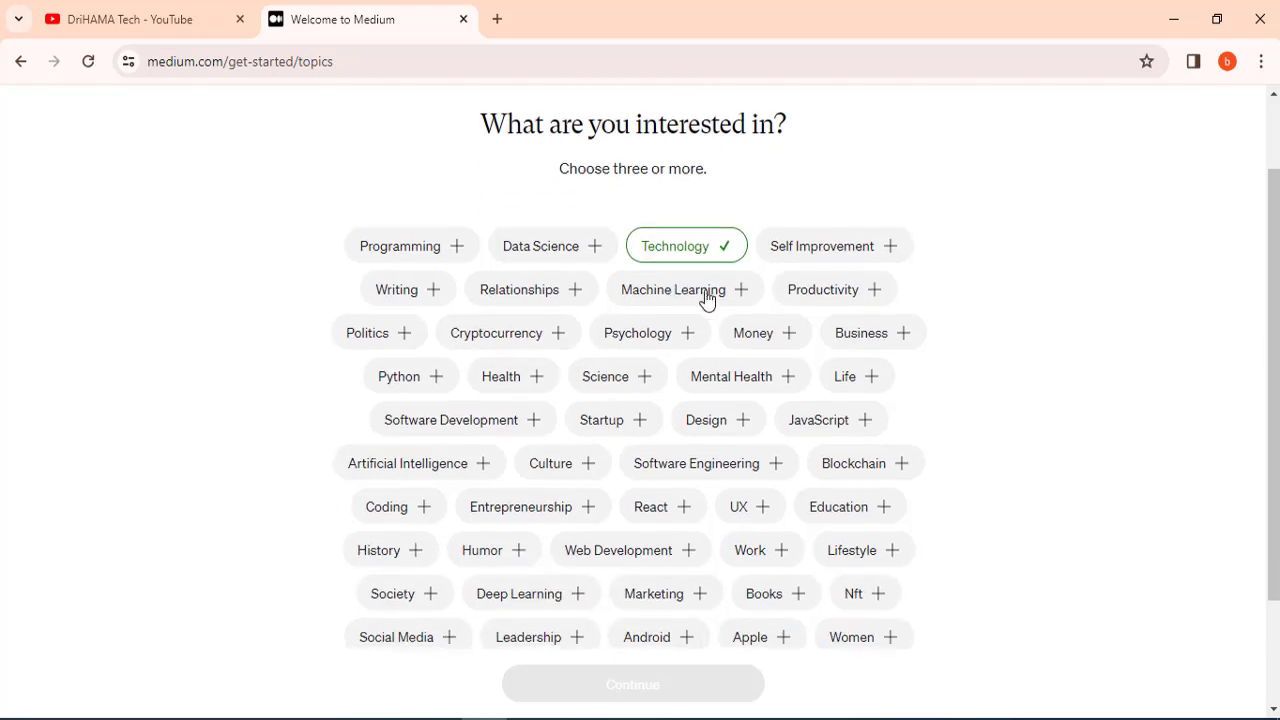
pyautogui.click(401, 260)
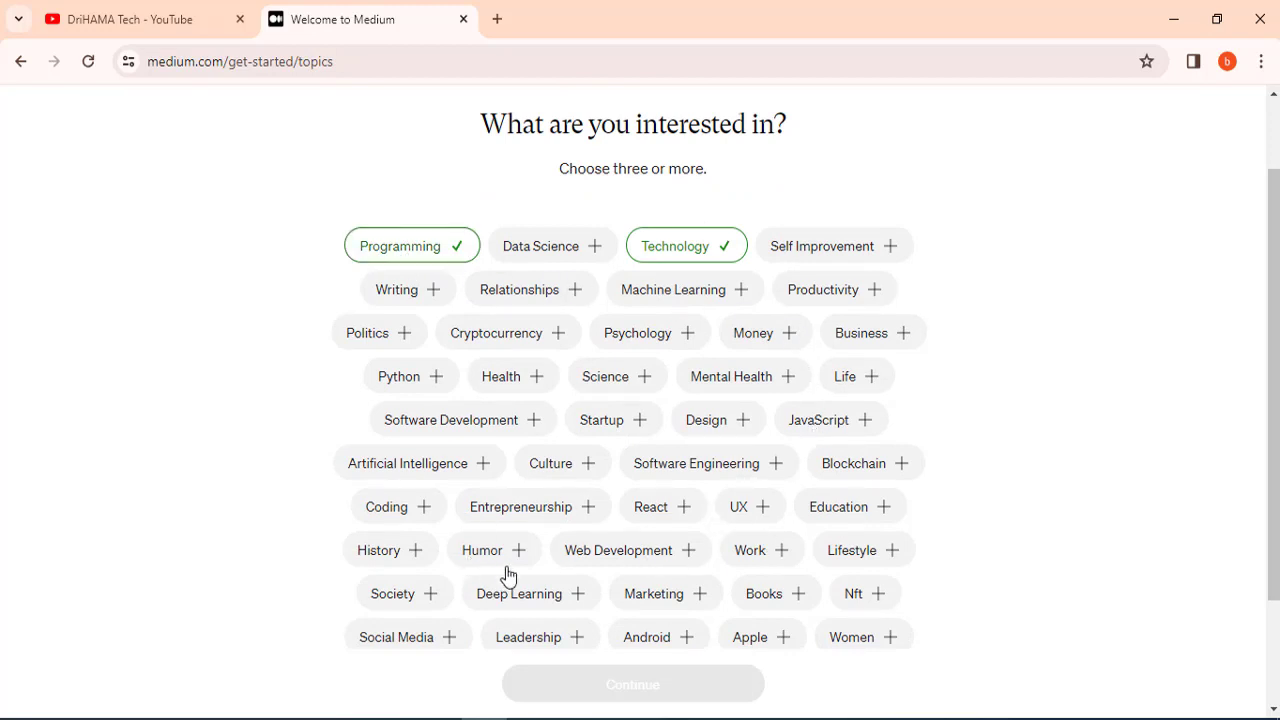
pyautogui.click(400, 508)
pyautogui.click(390, 556)
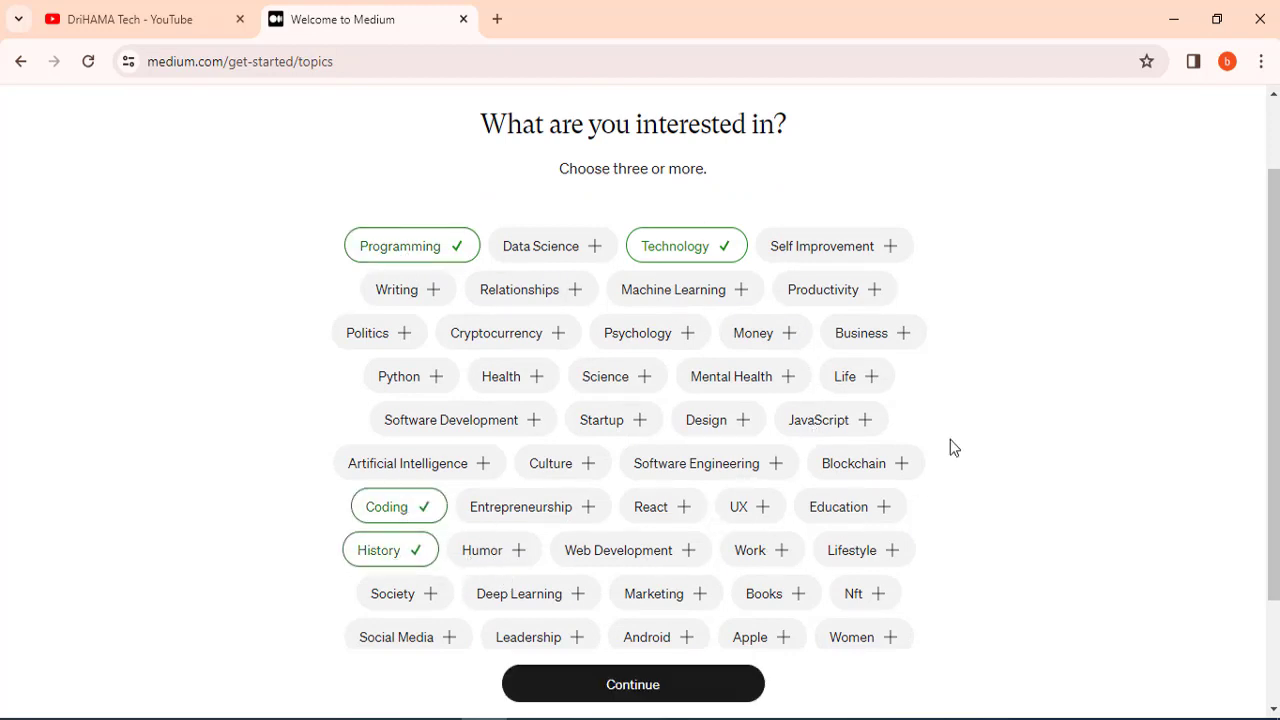
pyautogui.click(823, 293)
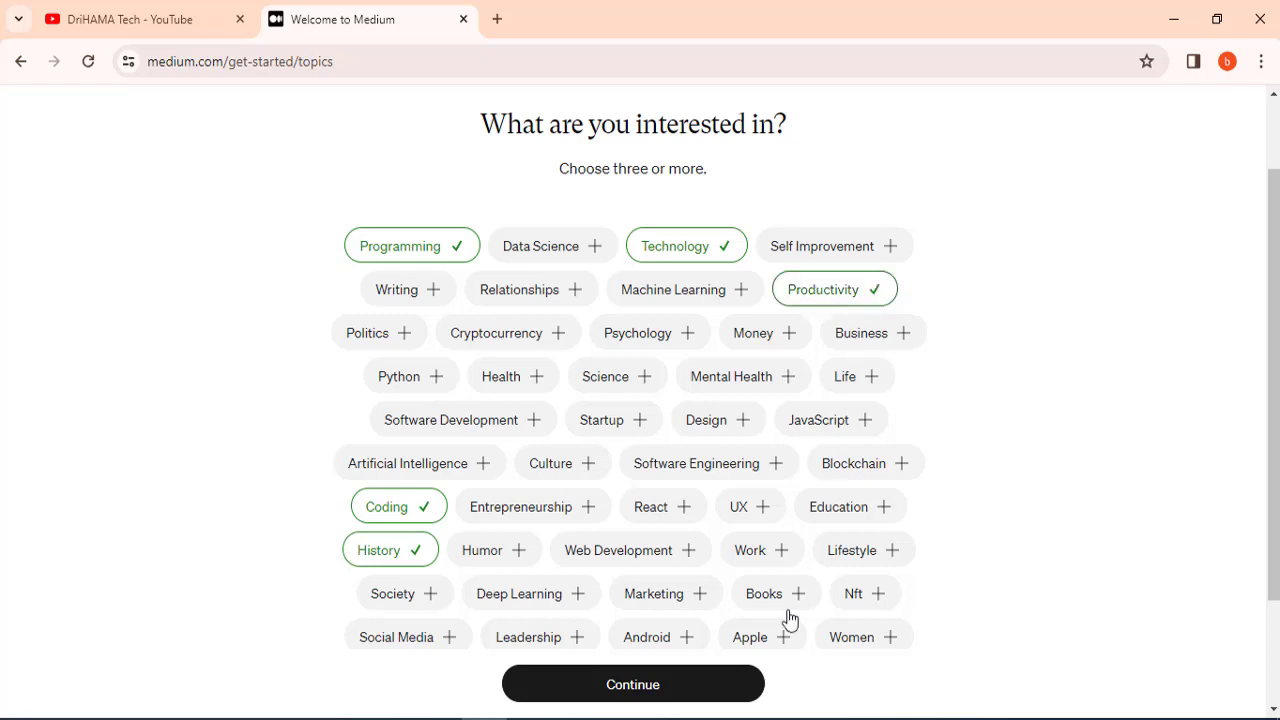
pyautogui.click(568, 695)
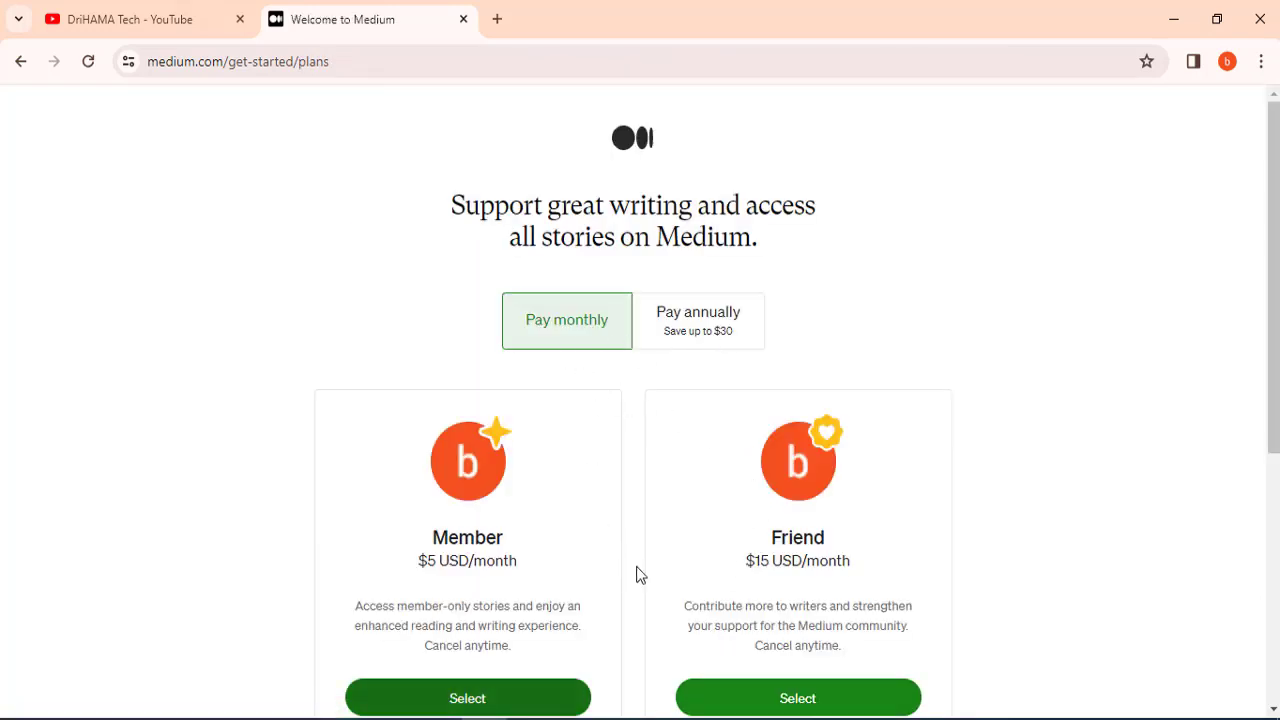
# Step: Choose 'Or continue with a free account' below the membership plans
pyautogui.scroll(-1, 700, 590)
pyautogui.scroll(1, 740, 565)
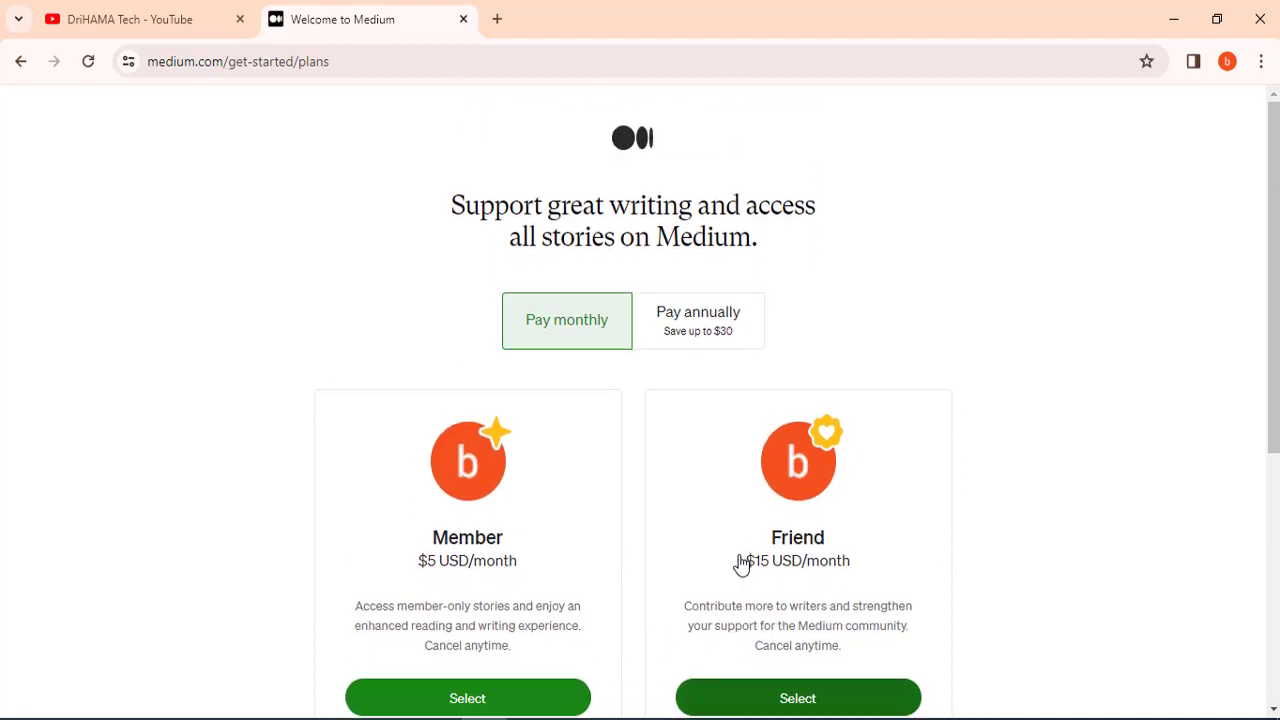
pyautogui.scroll(-5, 740, 565)
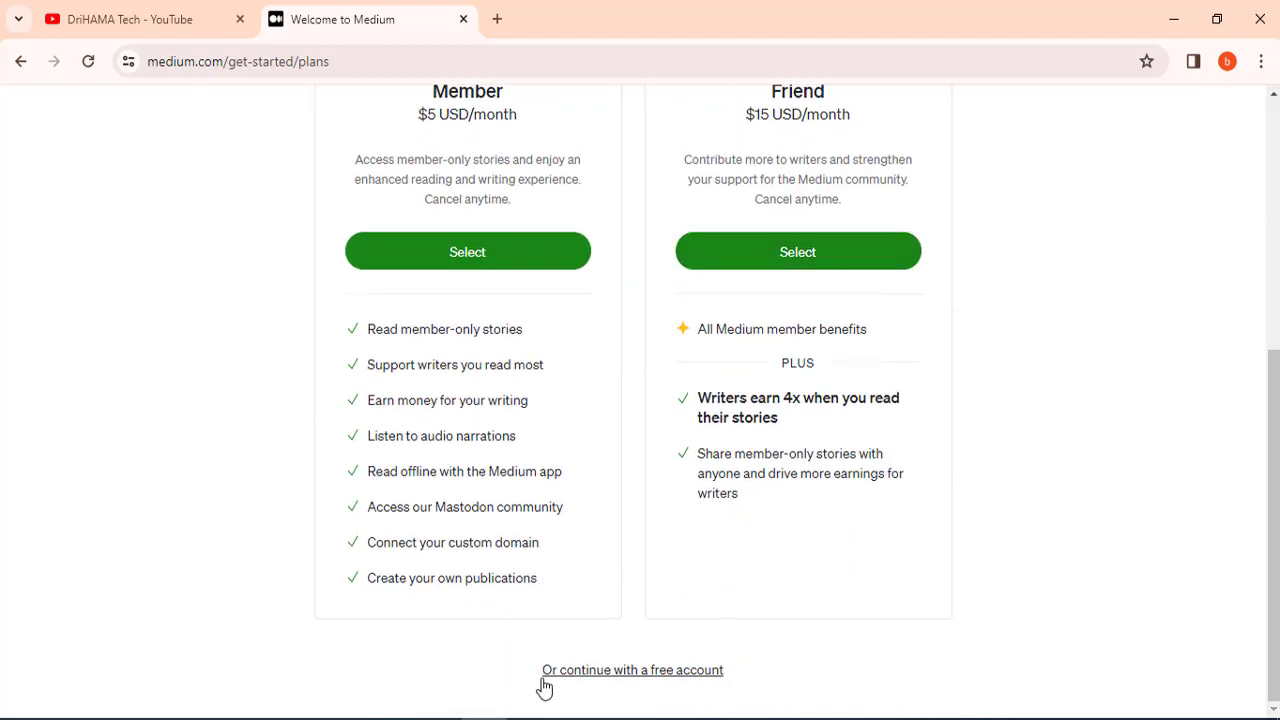
pyautogui.click(641, 670)
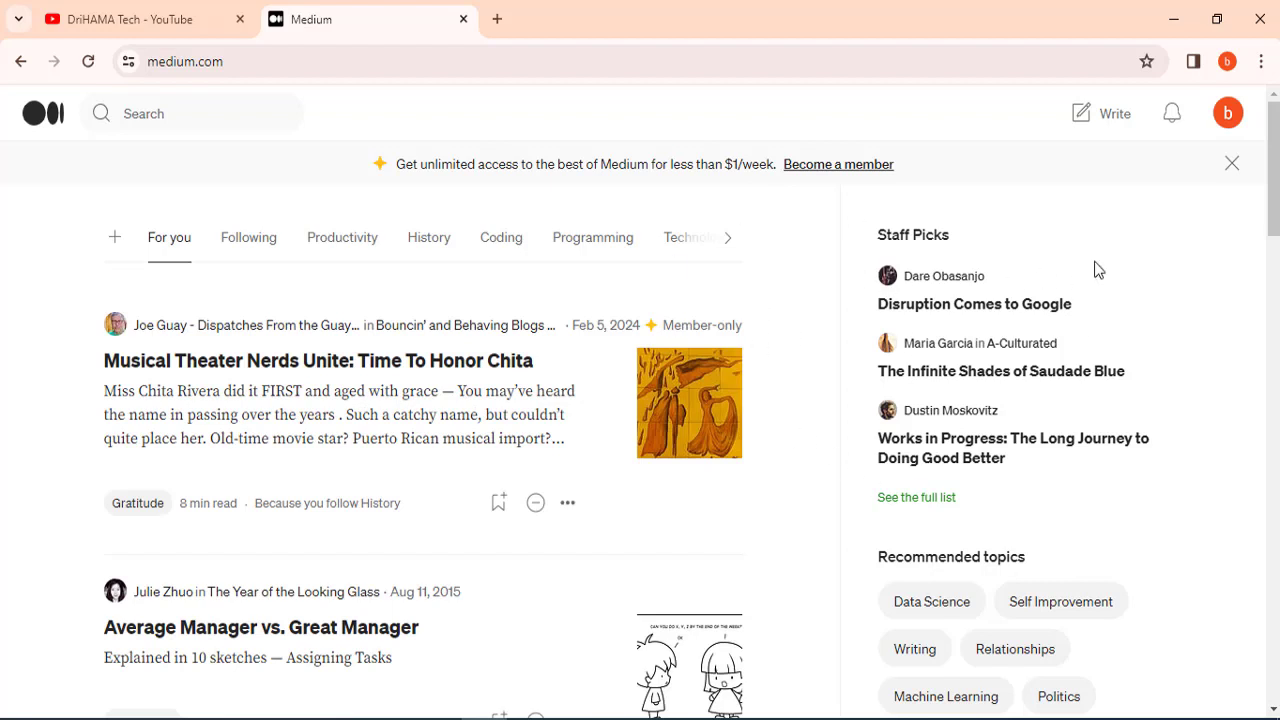
# Step: Open Edit profile from the avatar menu's Profile page
pyautogui.click(1228, 114)
pyautogui.click(1084, 173)
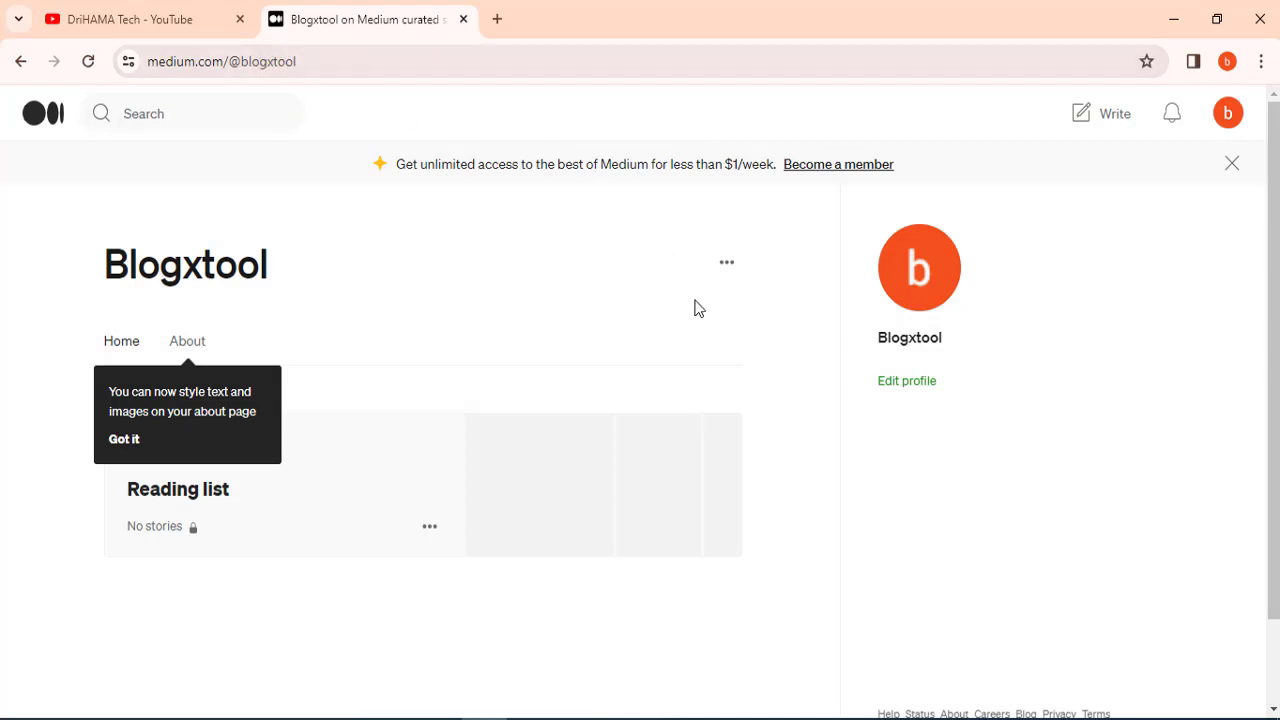
pyautogui.click(891, 393)
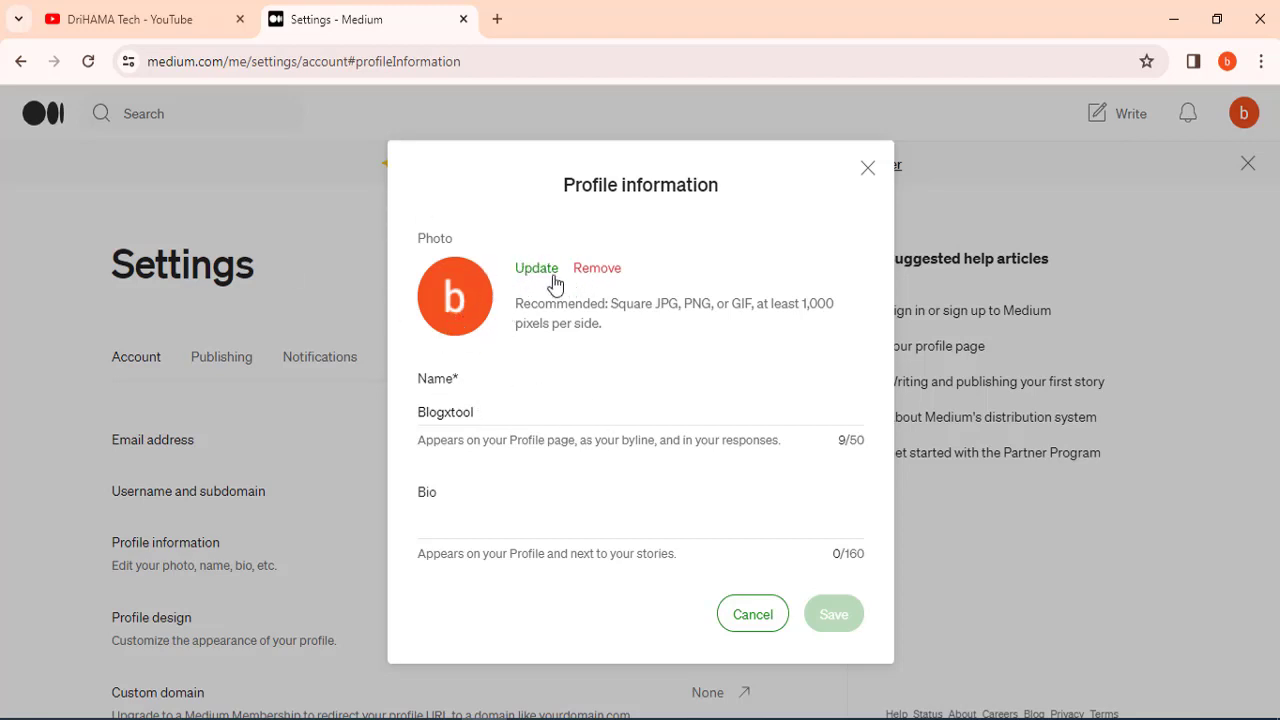
# Step: Upload the 'blog x tool' logo from the blog t folder as the profile photo
pyautogui.click(531, 280)
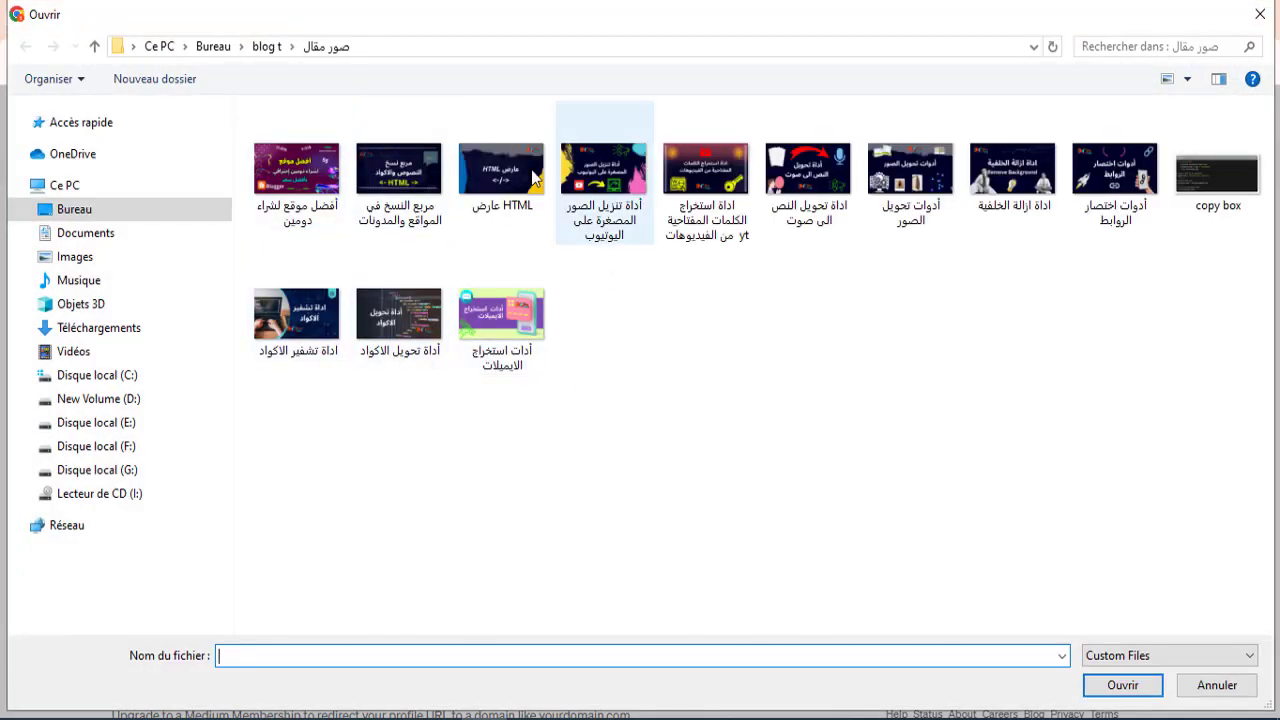
pyautogui.click(266, 46)
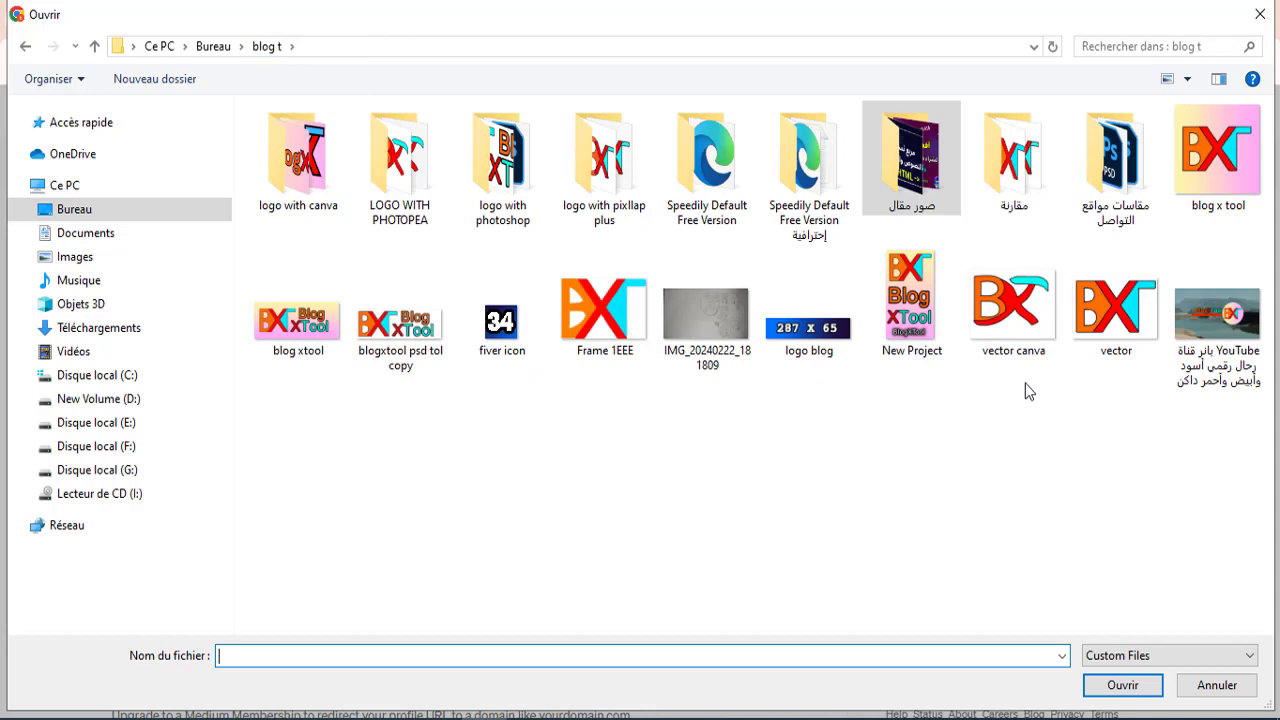
pyautogui.doubleClick(1208, 180)
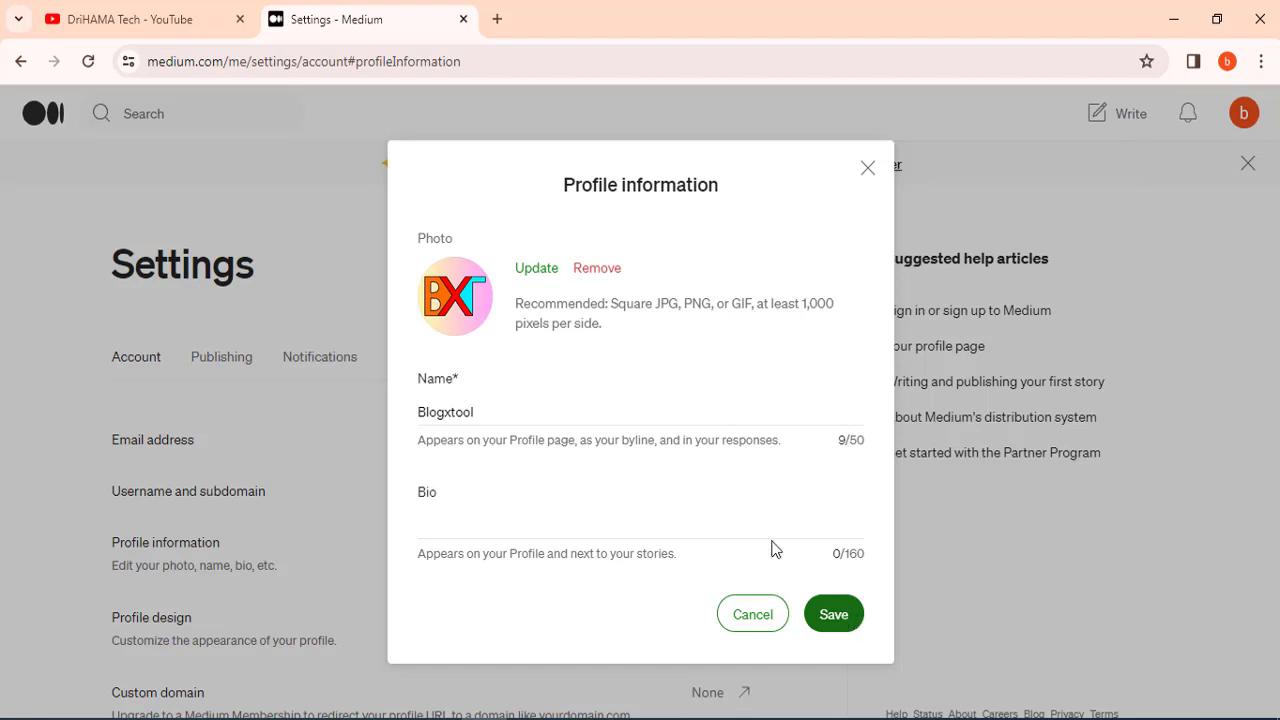
pyautogui.click(538, 526)
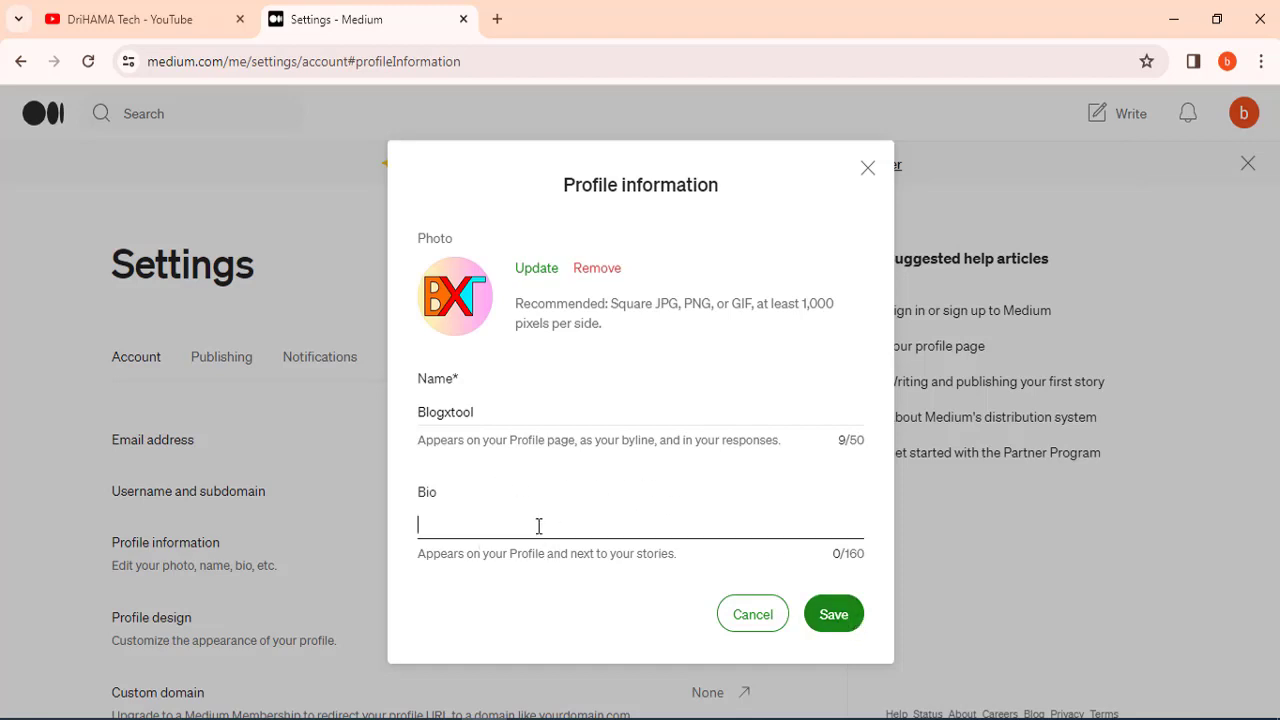
# Step: In a new tab, open Blogger settings for blogxtool and select the whole Arabic description
pyautogui.click(497, 19)
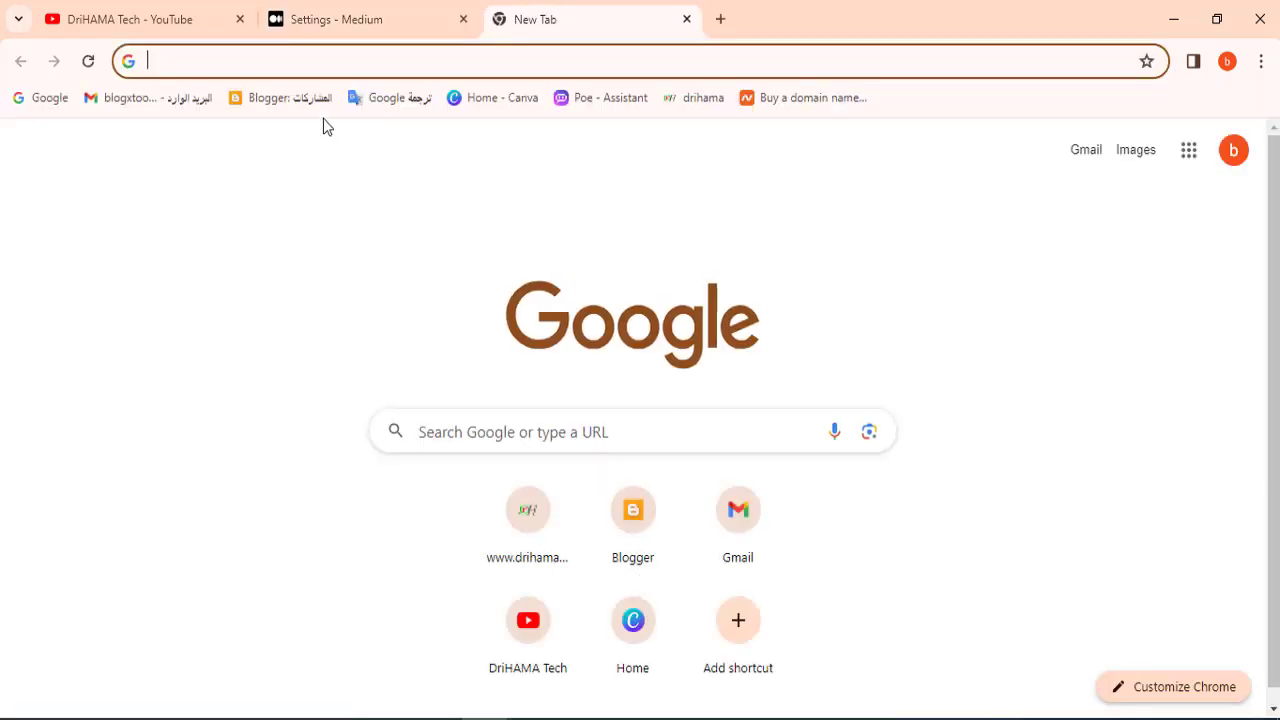
pyautogui.click(283, 100)
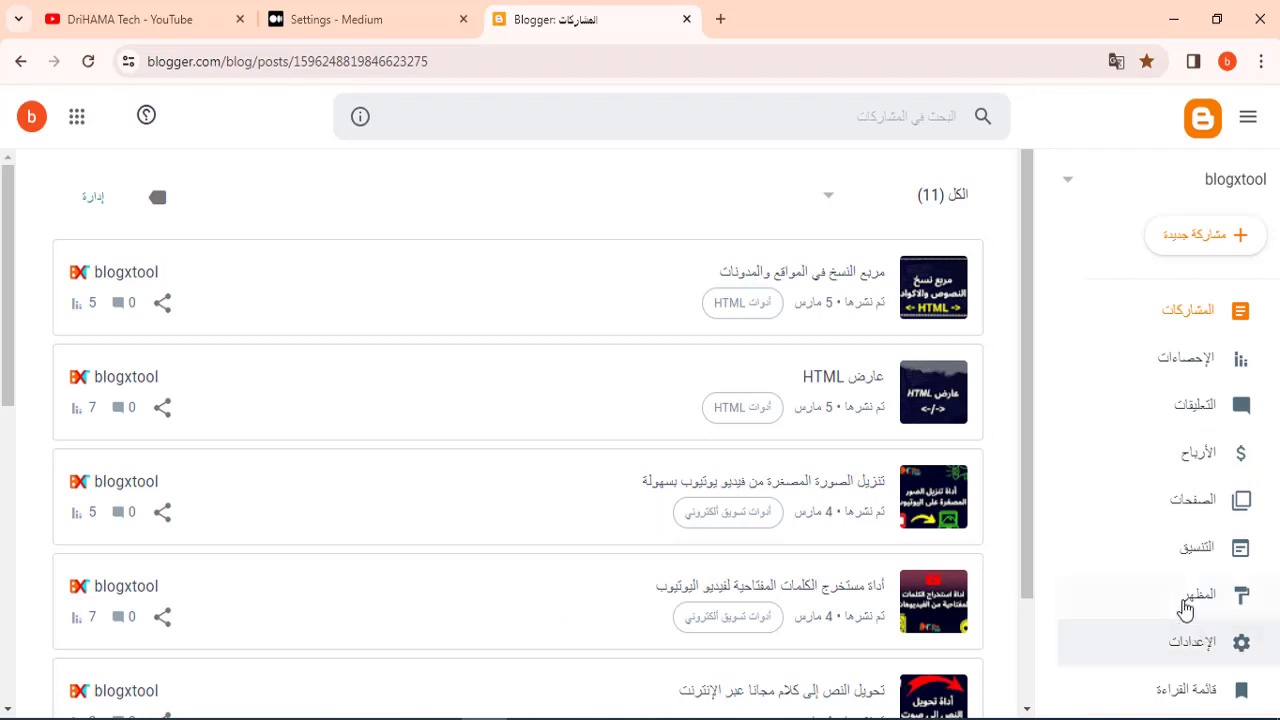
pyautogui.click(1185, 665)
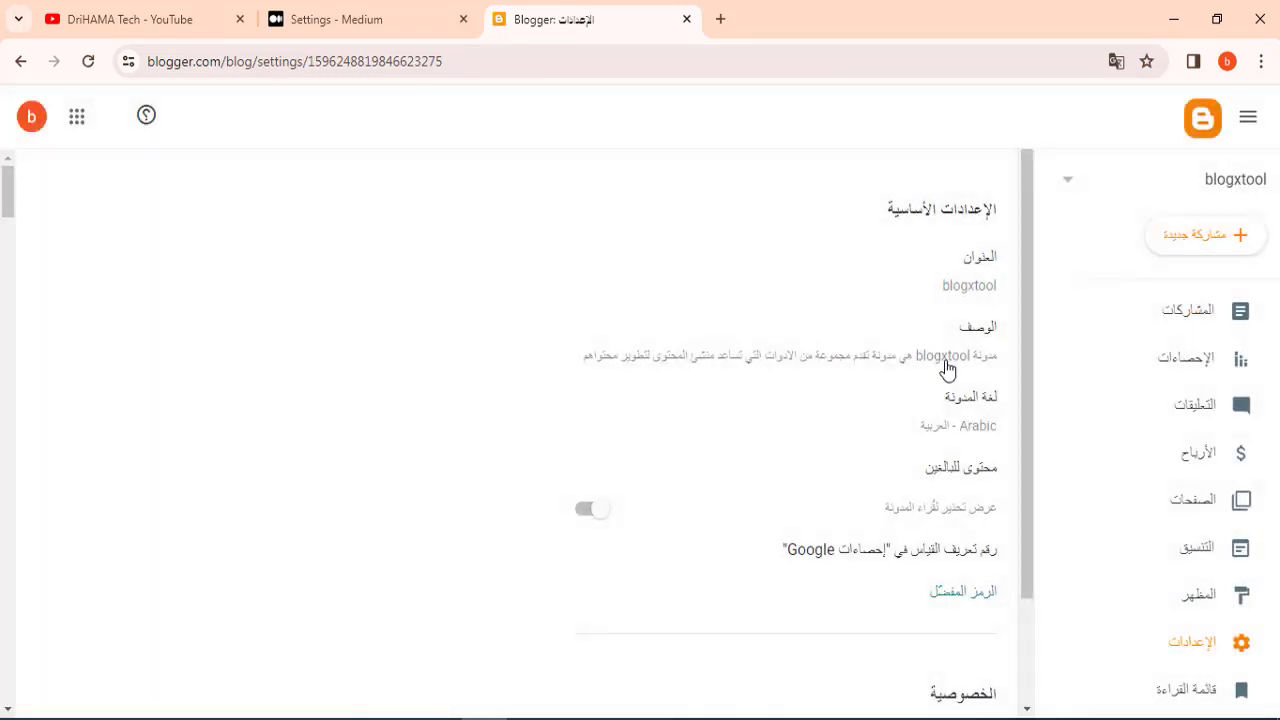
pyautogui.click(944, 362)
pyautogui.tripleClick(740, 372)
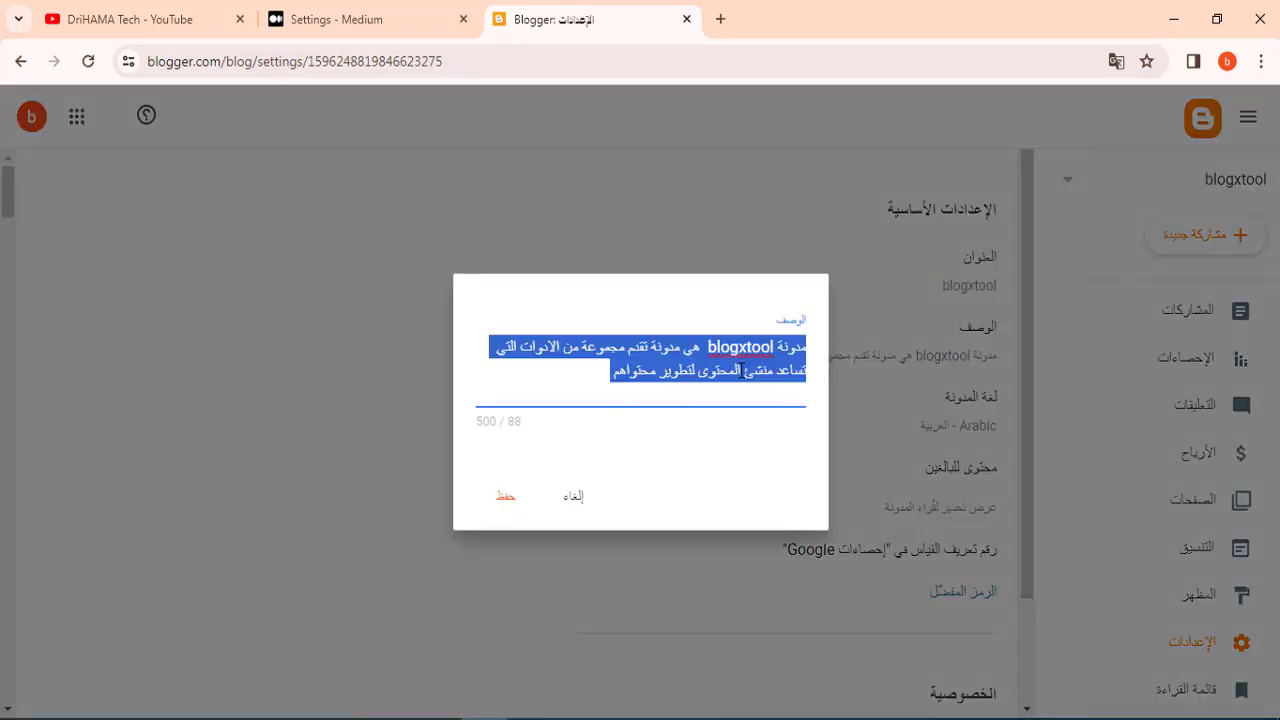
# Step: Paste the copied Blogger description into the Medium Bio field and save it
pyautogui.click(398, 6)
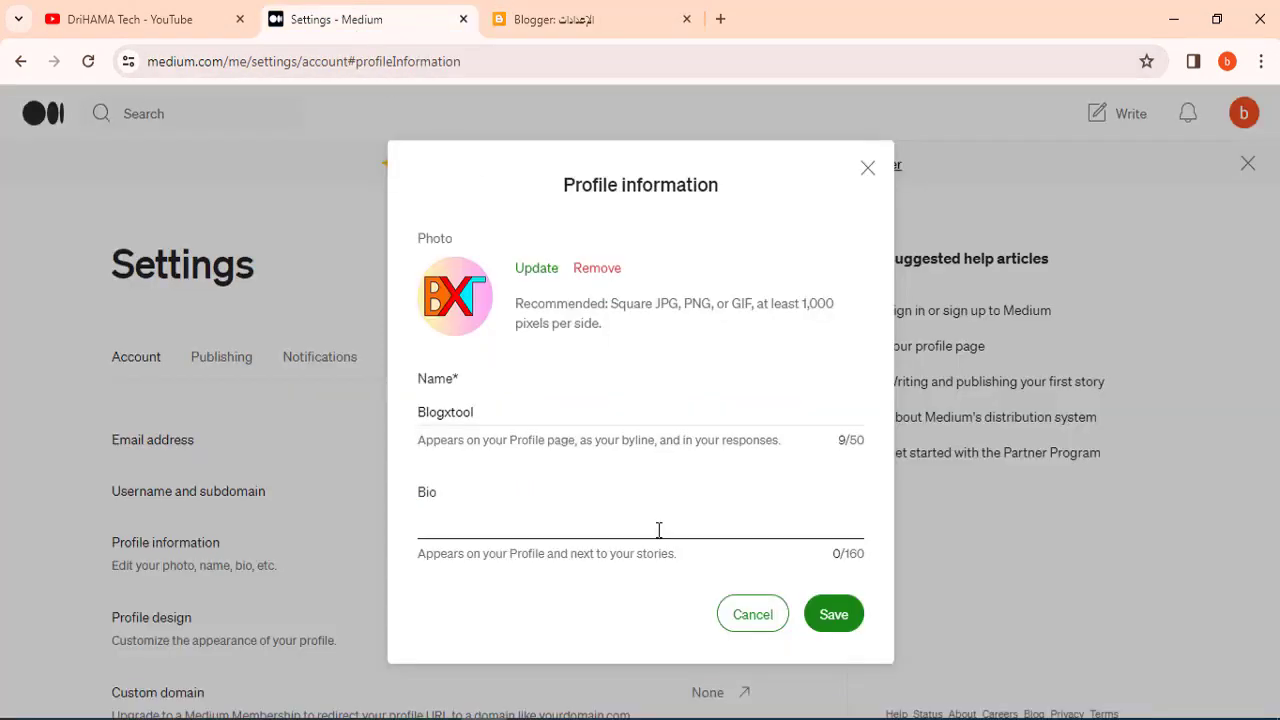
pyautogui.hotkey('ctrl', 'v')
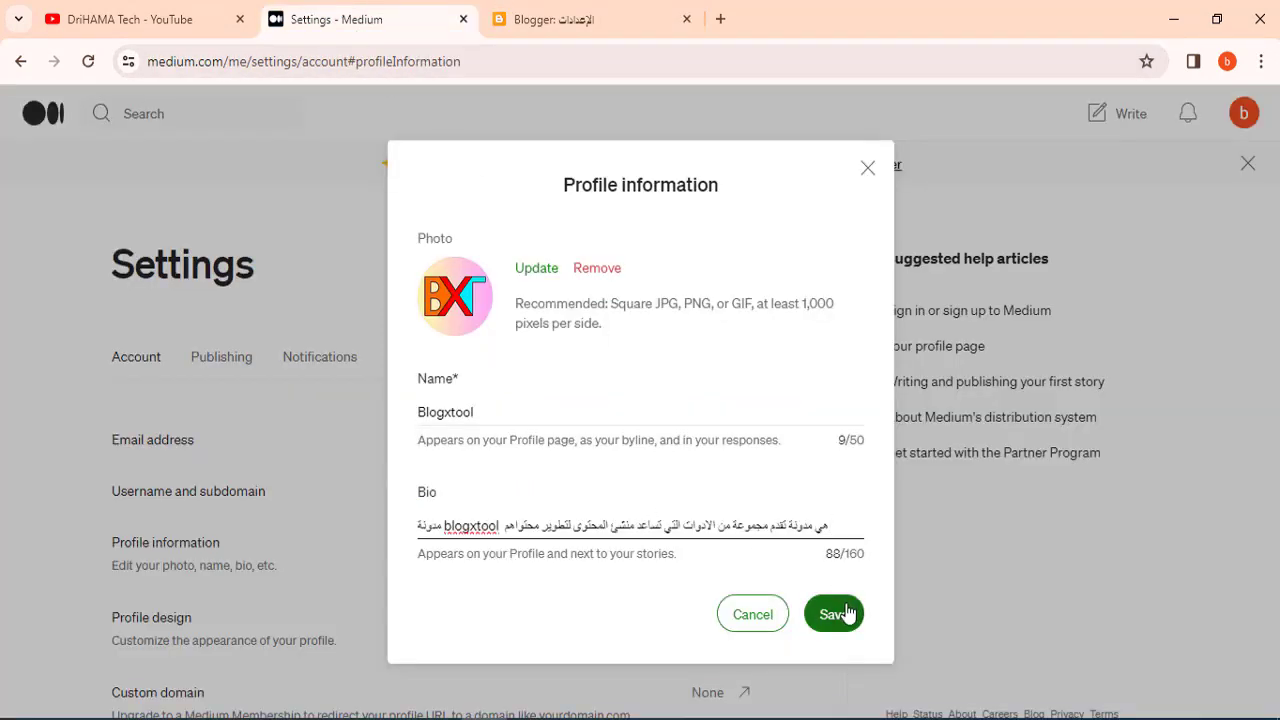
pyautogui.click(840, 610)
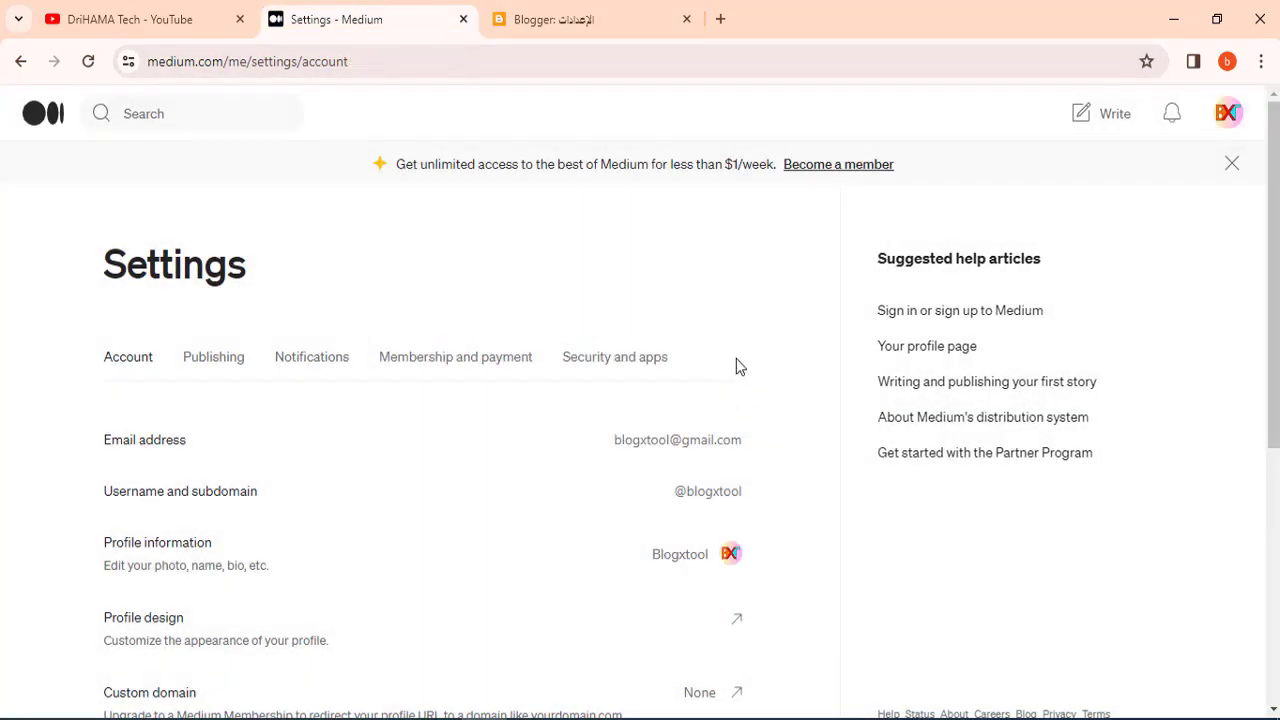
pyautogui.scroll(-1, 736, 360)
pyautogui.scroll(-1, 736, 360)
pyautogui.scroll(-1, 736, 360)
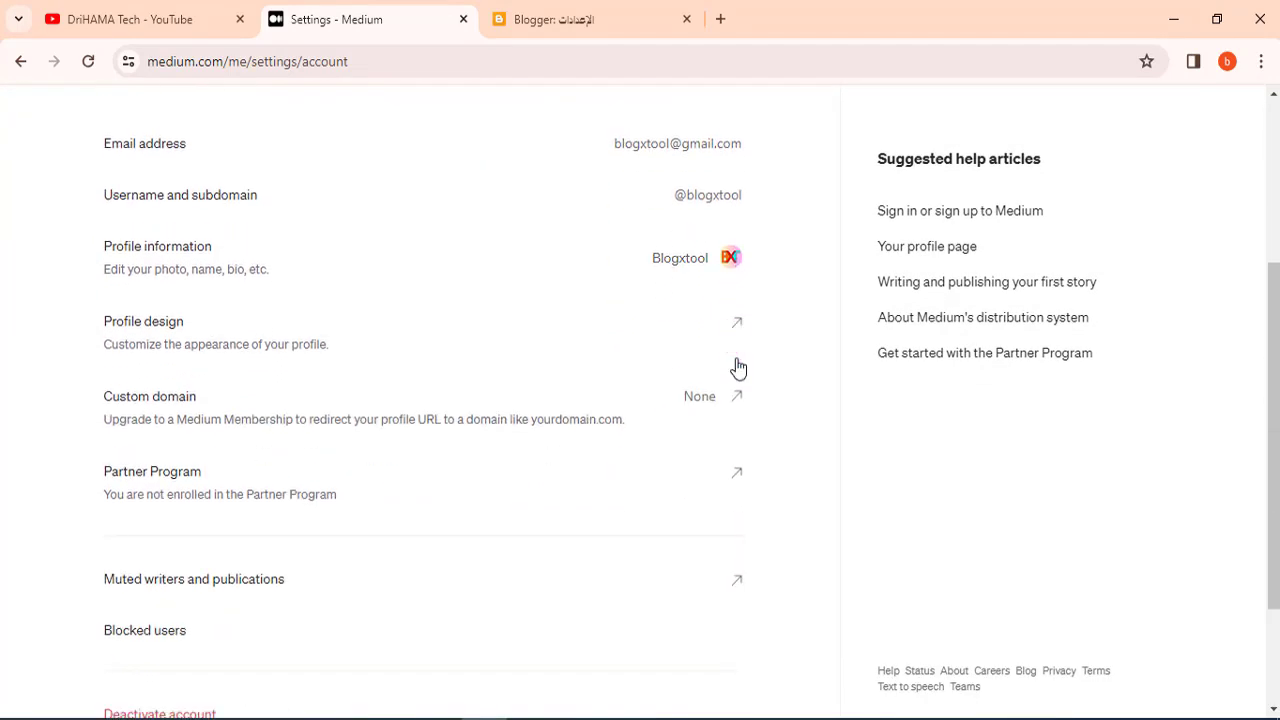
pyautogui.scroll(-1, 736, 362)
pyautogui.scroll(-1, 736, 362)
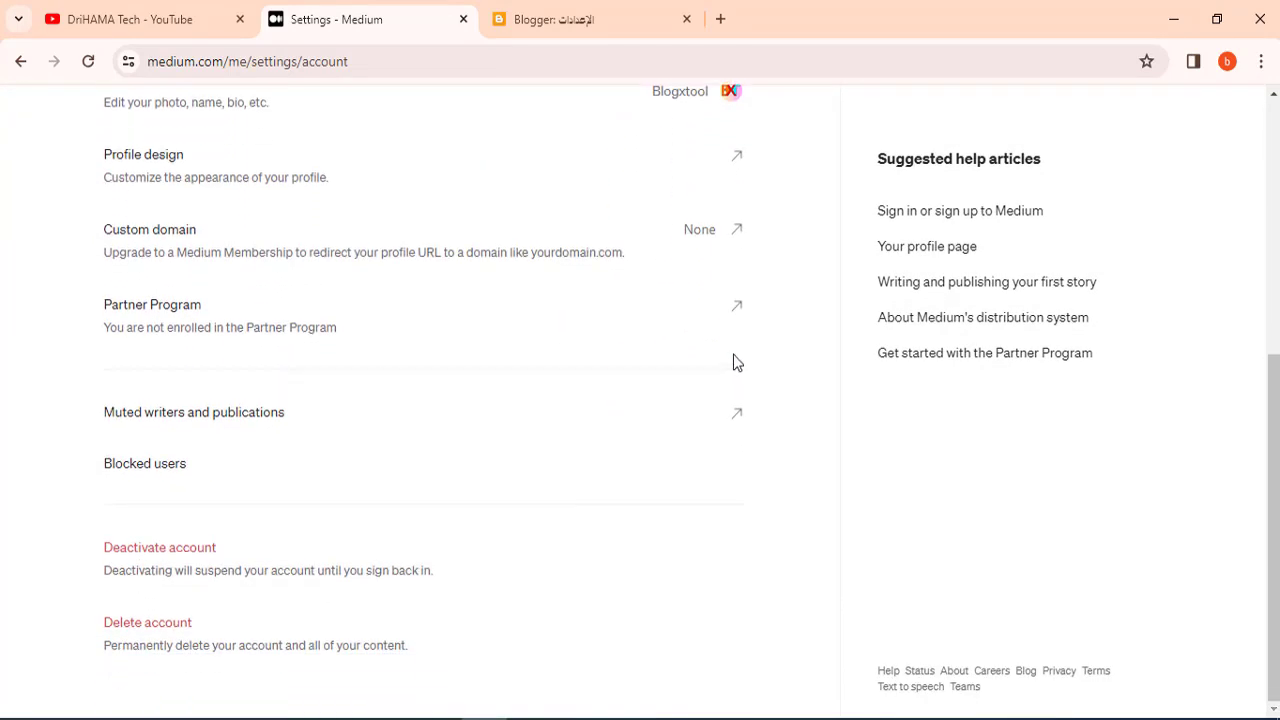
pyautogui.scroll(5, 703, 534)
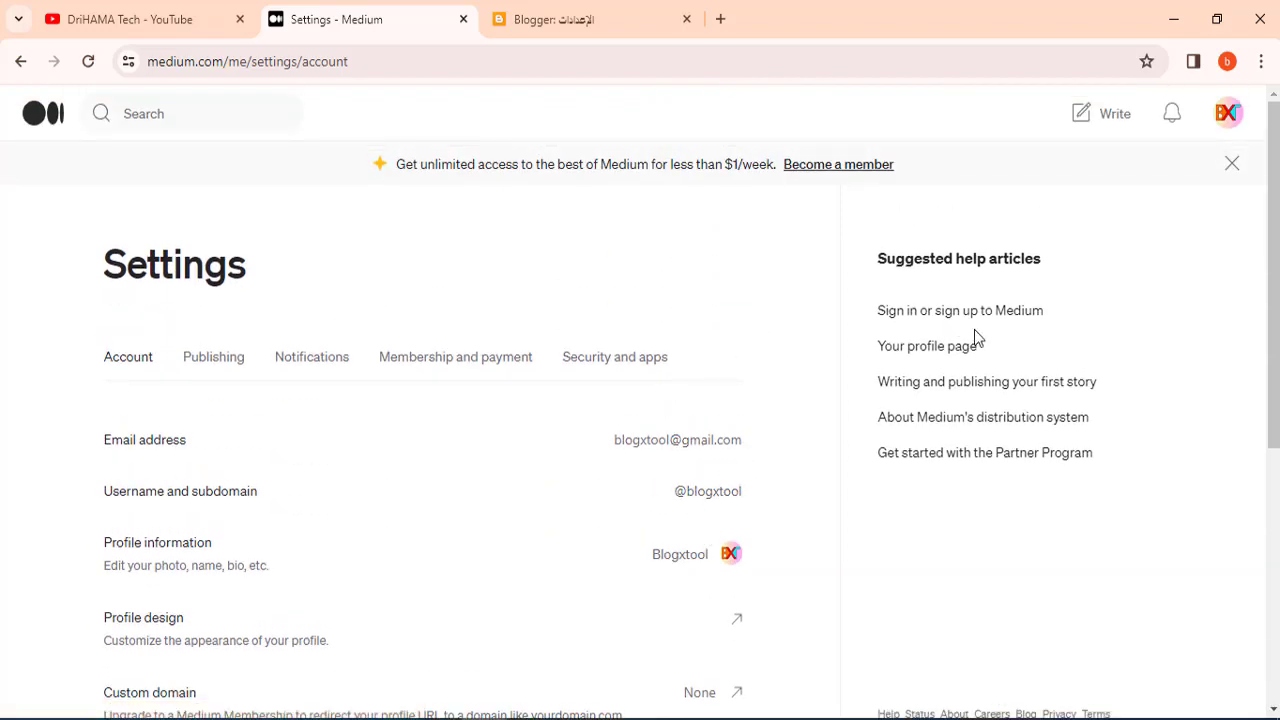
pyautogui.click(925, 350)
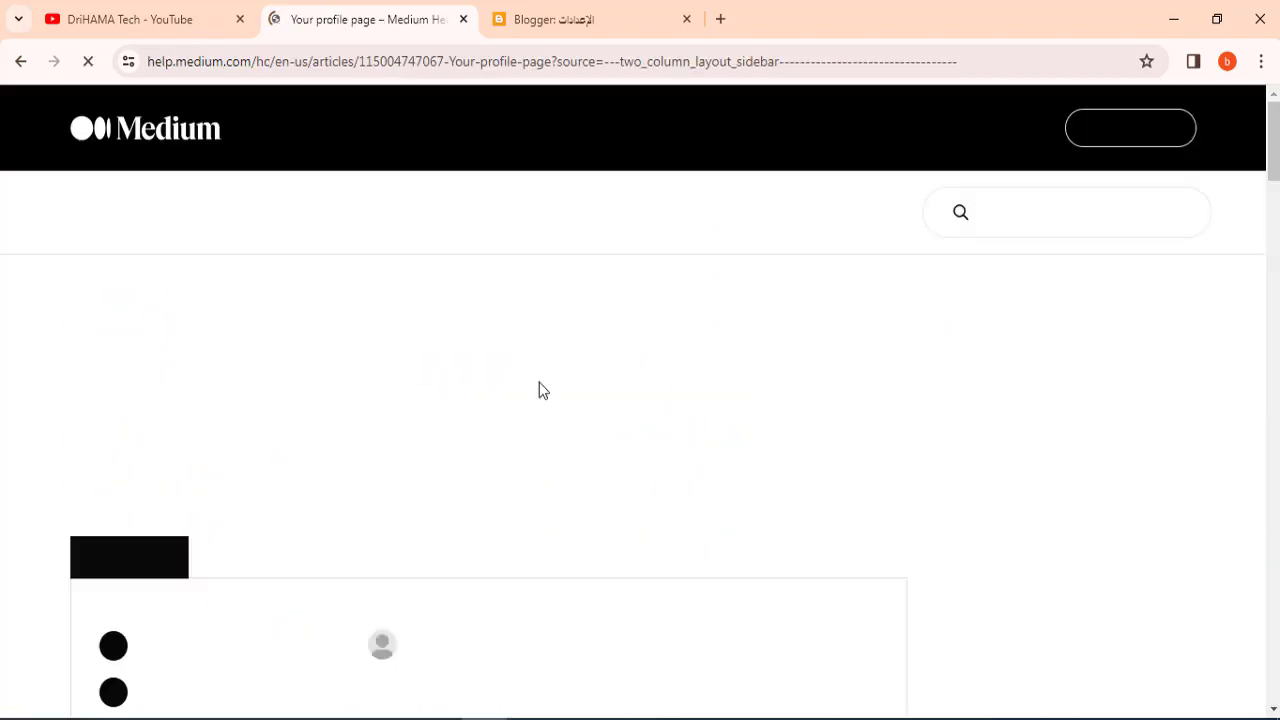
pyautogui.scroll(-2, 521, 441)
pyautogui.scroll(-2, 521, 441)
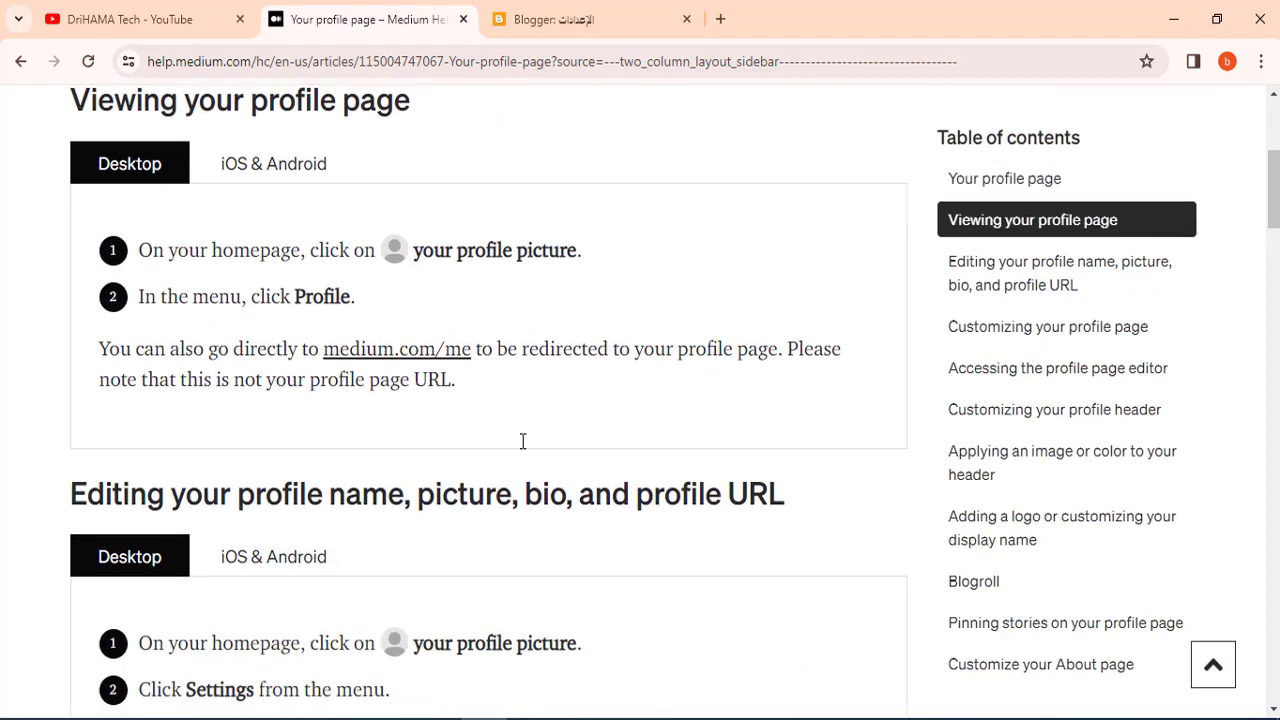
pyautogui.scroll(-1, 521, 441)
pyautogui.scroll(-1, 521, 441)
pyautogui.scroll(-1, 521, 441)
pyautogui.scroll(5, 521, 441)
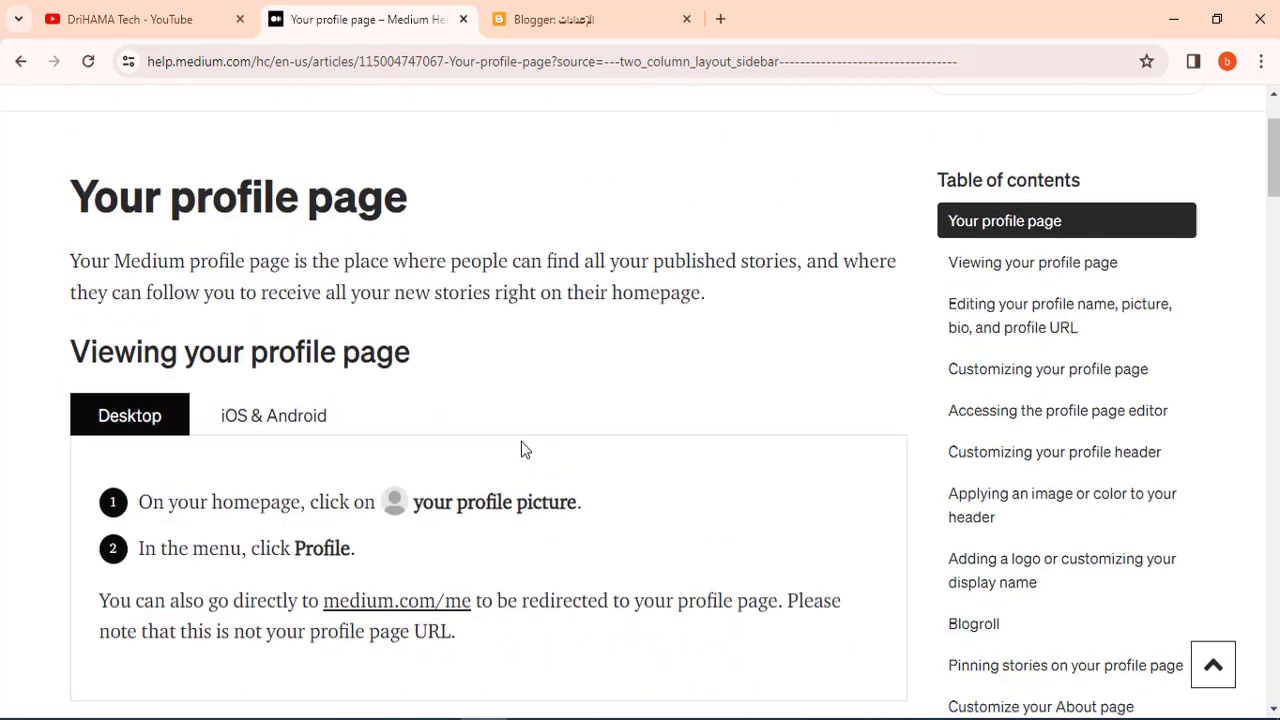
pyautogui.scroll(1, 521, 441)
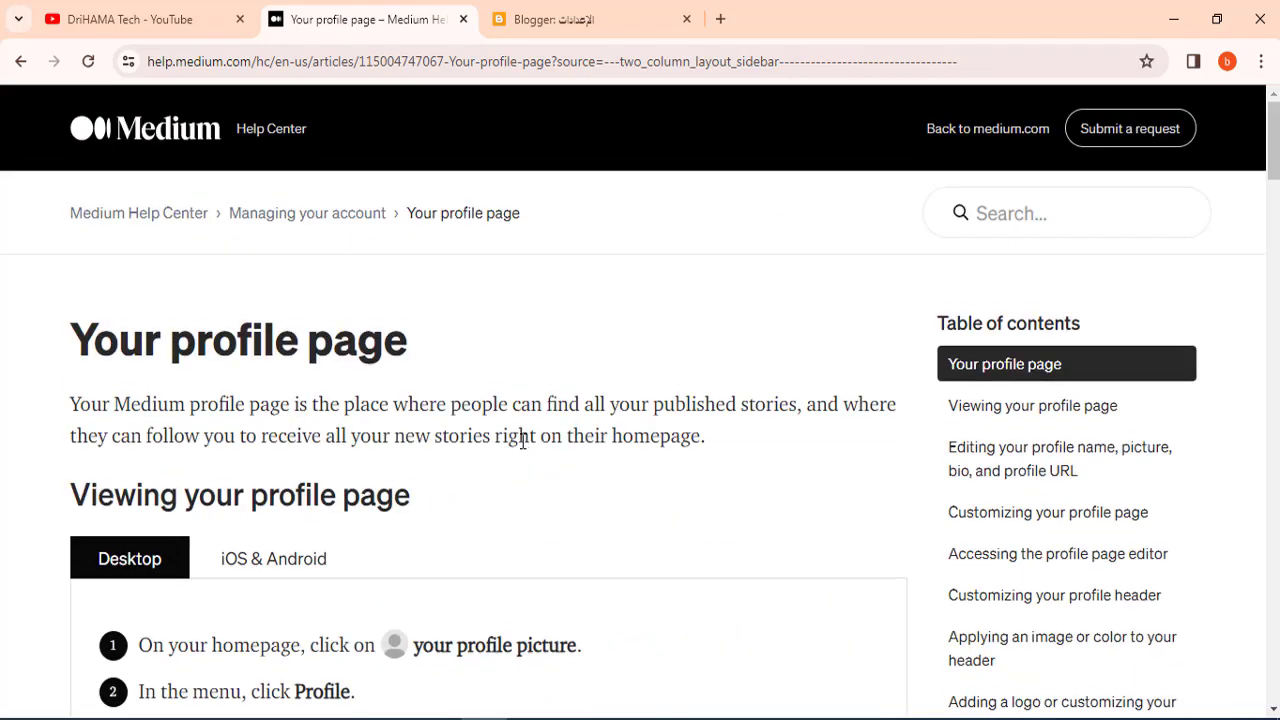
pyautogui.click(20, 61)
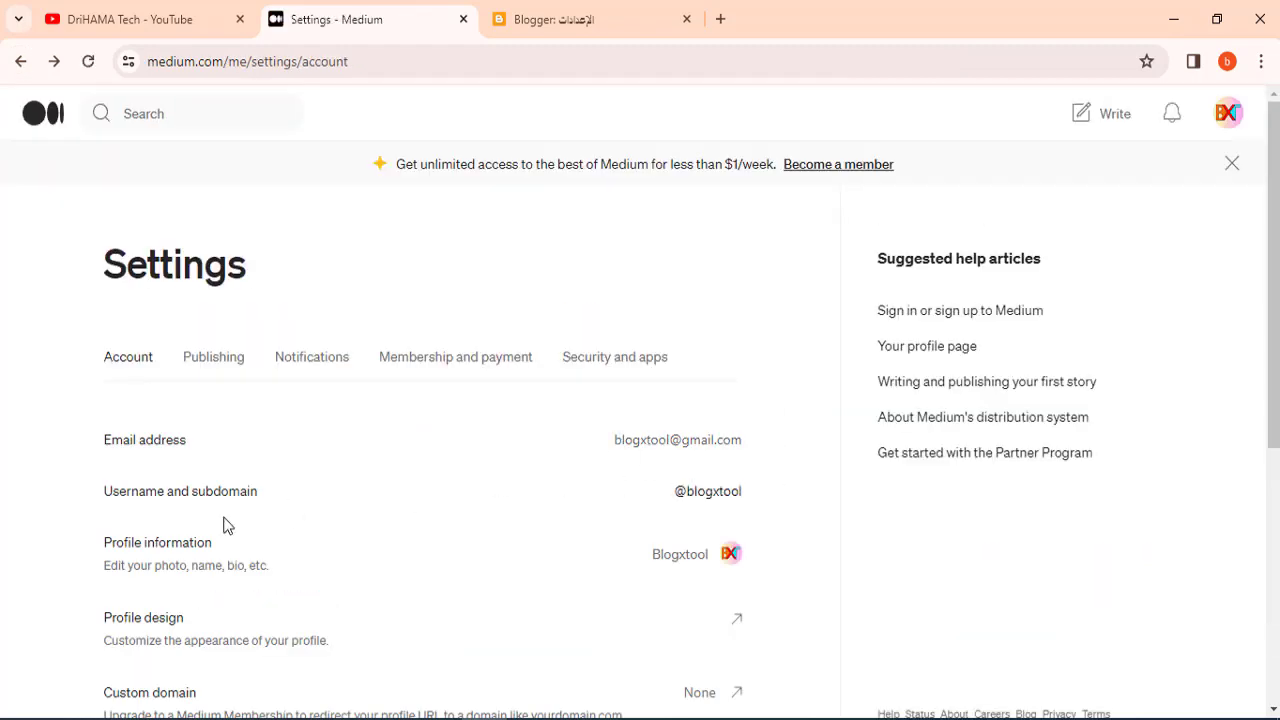
# Step: Open the Username and subdomain dialog and close it without changes
pyautogui.click(718, 498)
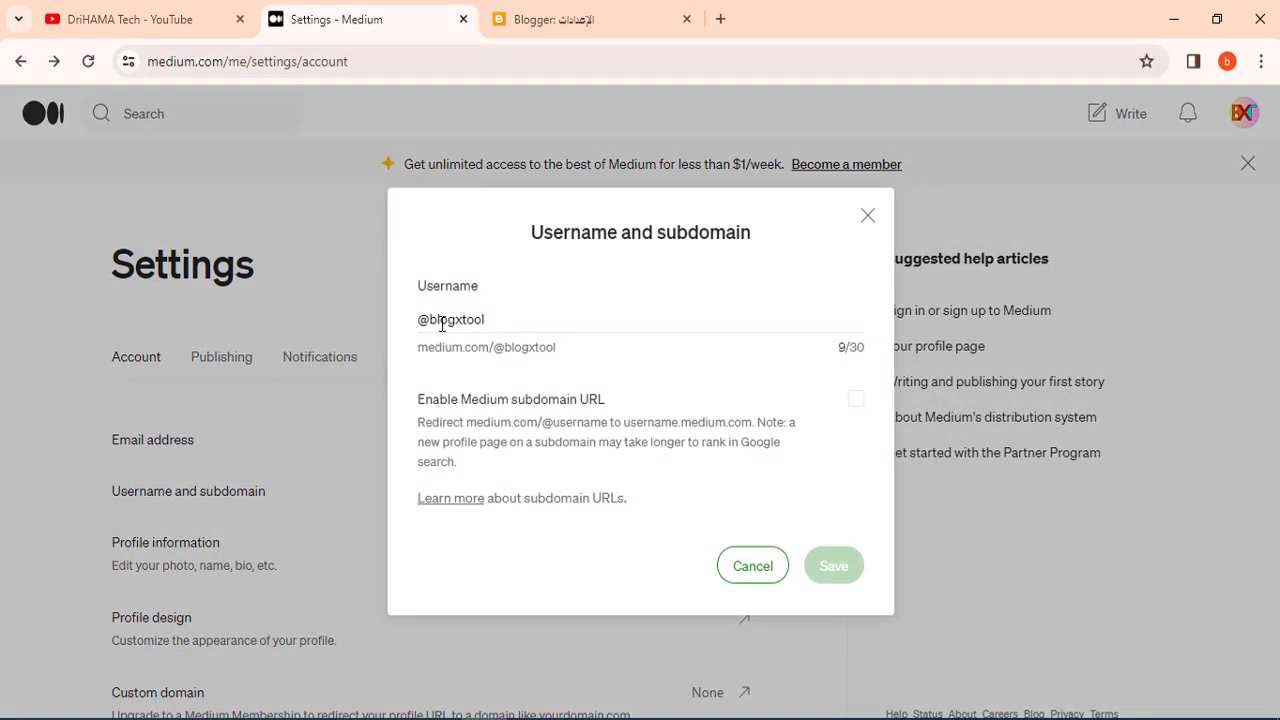
pyautogui.click(866, 217)
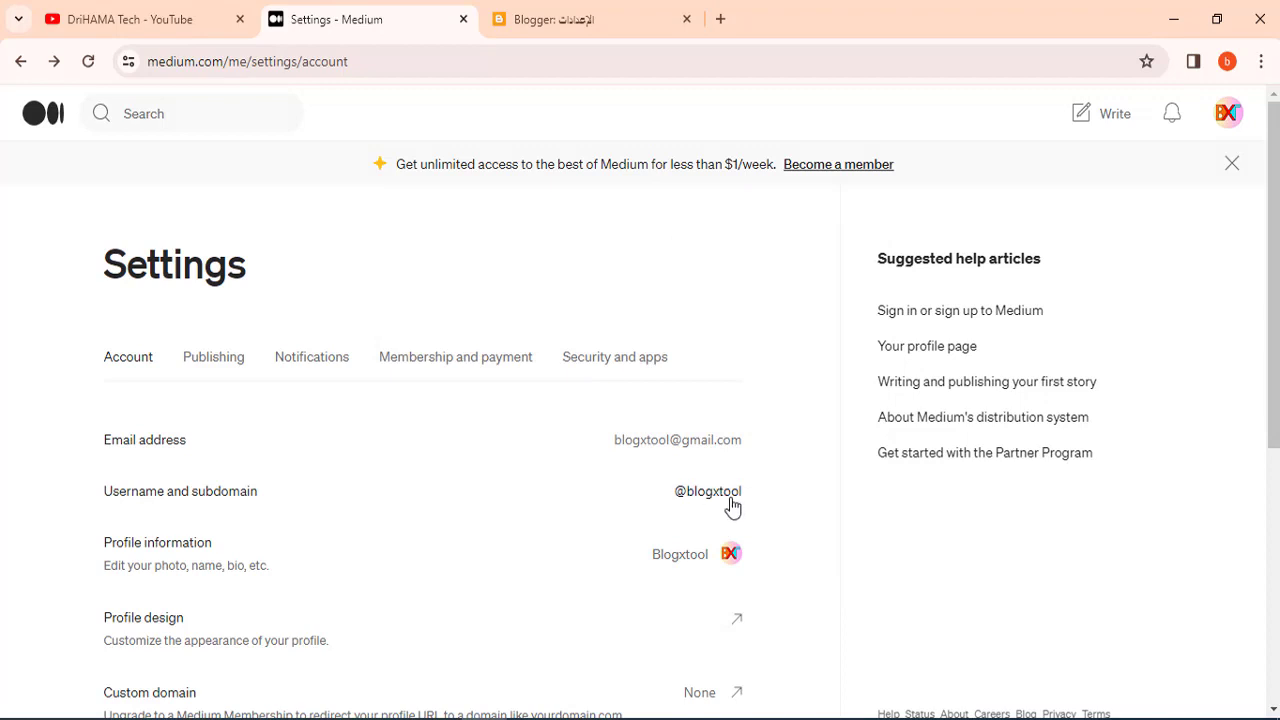
pyautogui.scroll(-1, 733, 506)
pyautogui.scroll(-1, 700, 400)
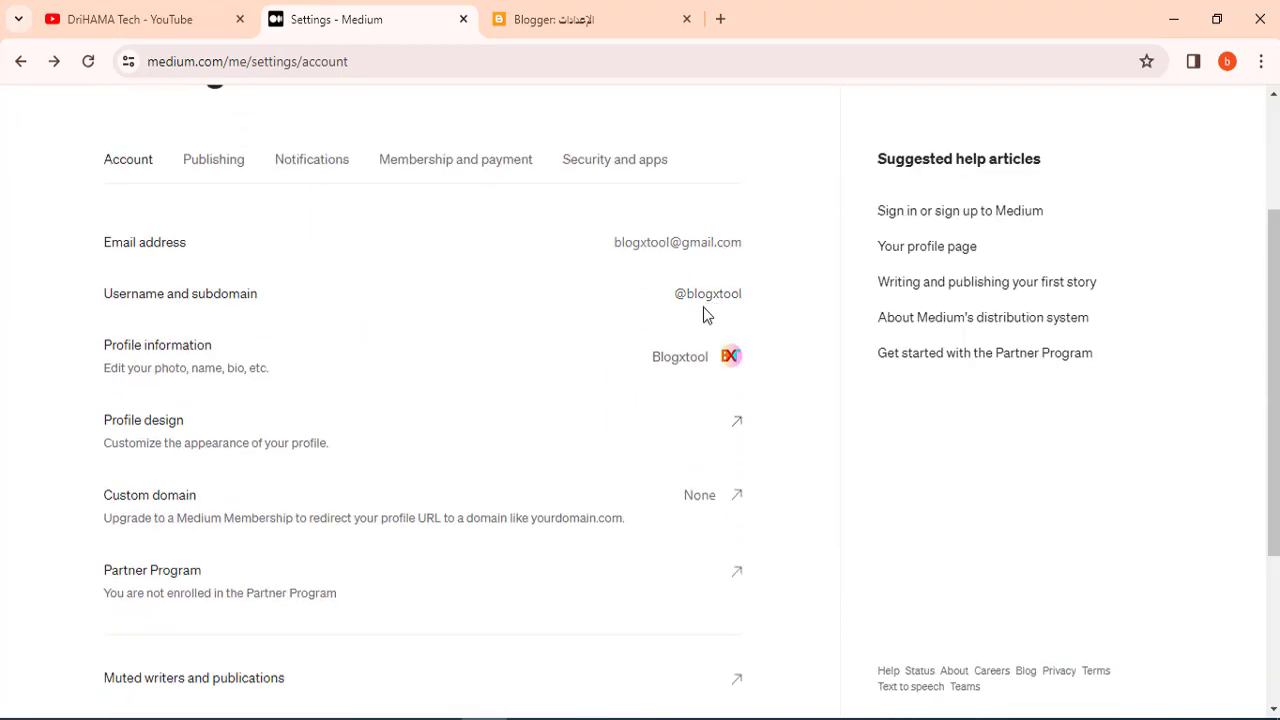
pyautogui.scroll(-1, 744, 433)
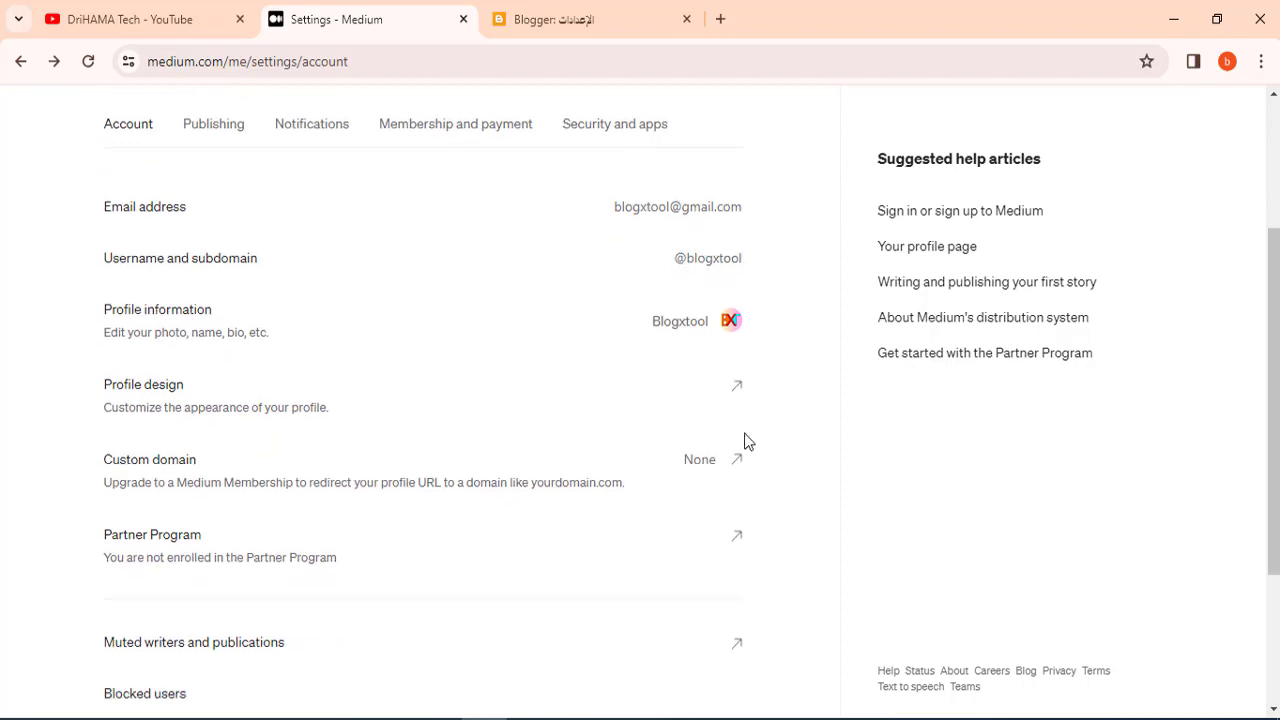
pyautogui.scroll(-2, 744, 441)
pyautogui.scroll(4, 744, 434)
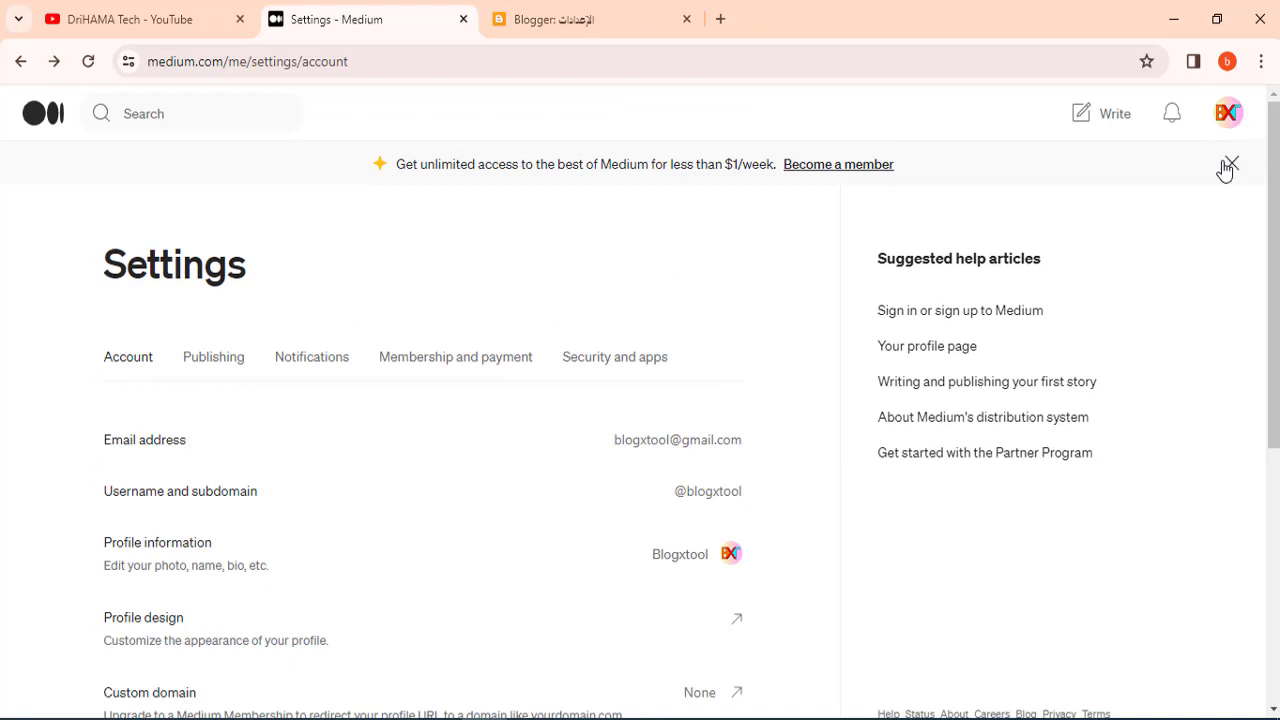
# Step: Dismiss the become-a-member banner, then open and close the avatar menu
pyautogui.click(1228, 166)
pyautogui.click(1227, 114)
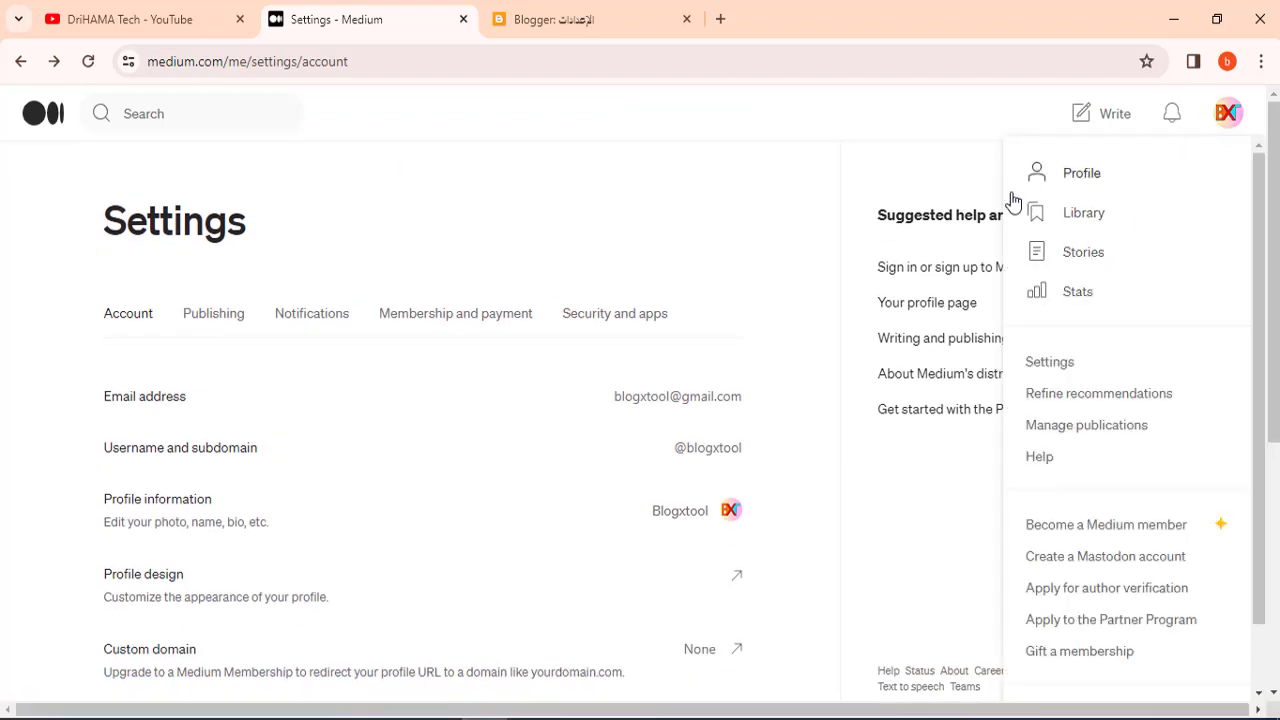
pyautogui.click(882, 124)
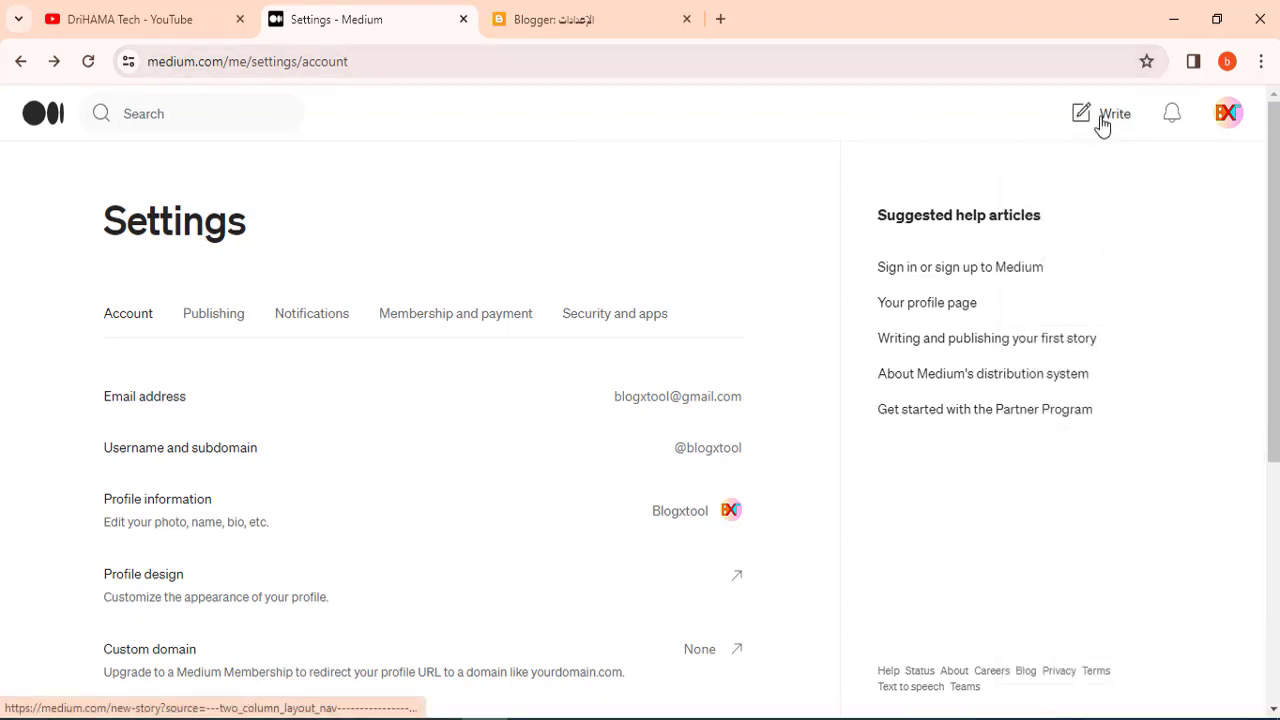
# Step: Open a blank Medium story draft, then return to the Blogger tab's description dialog
pyautogui.click(1105, 120)
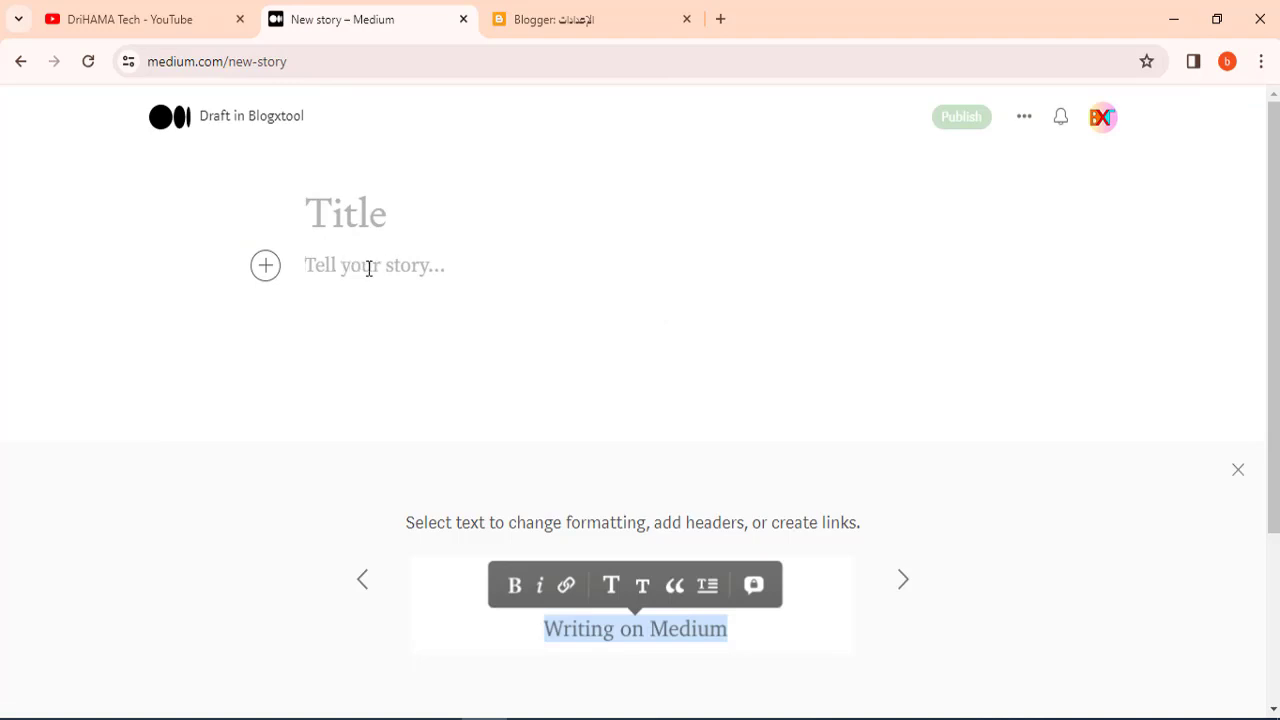
pyautogui.scroll(-3, 520, 470)
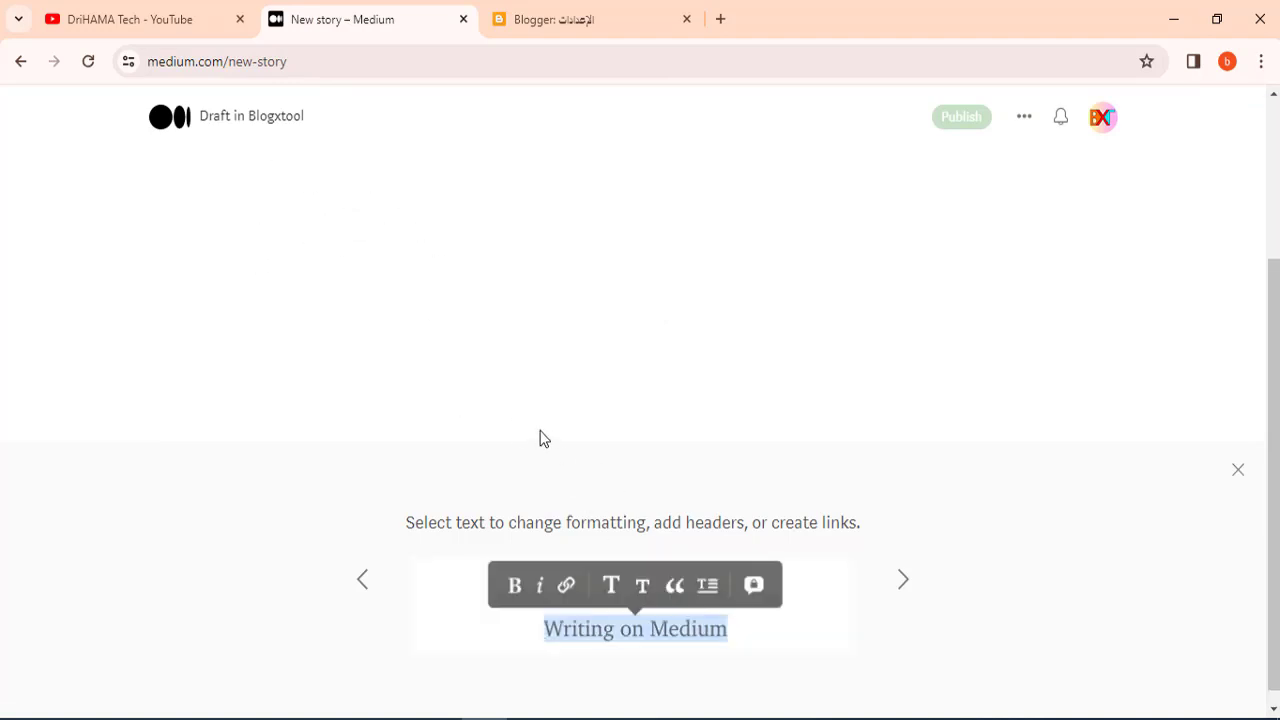
pyautogui.scroll(3, 540, 438)
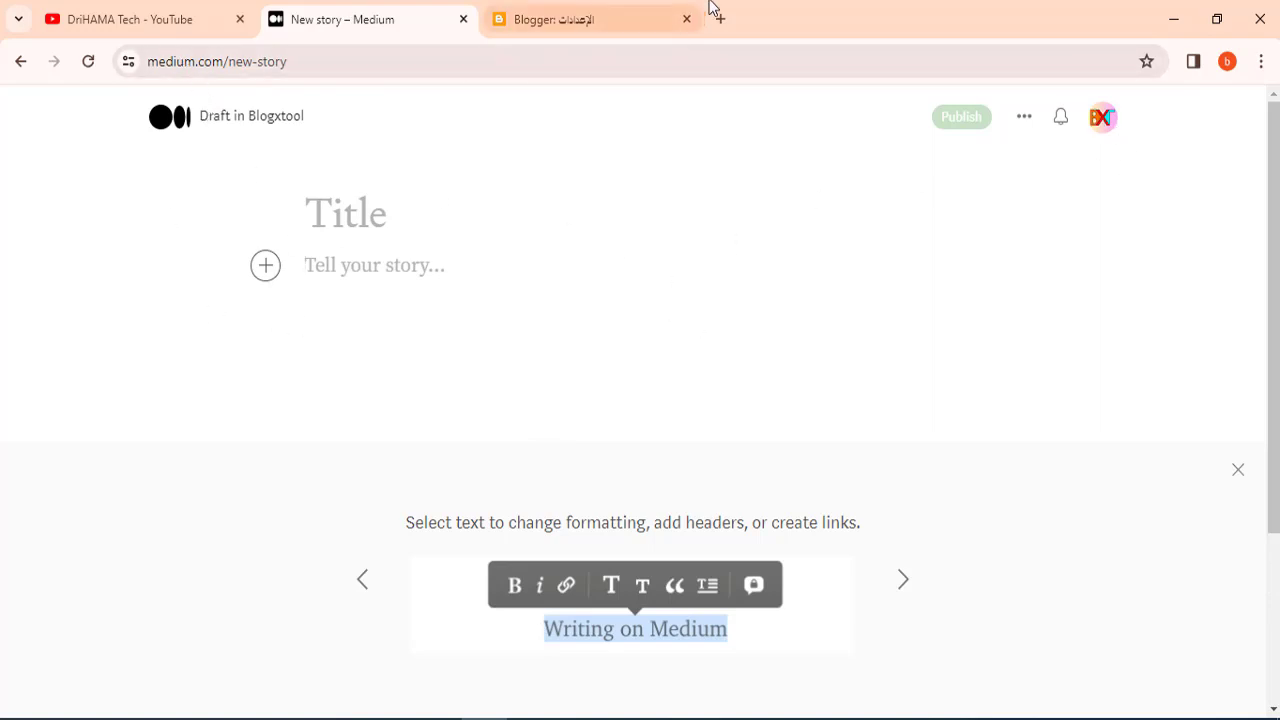
pyautogui.click(618, 18)
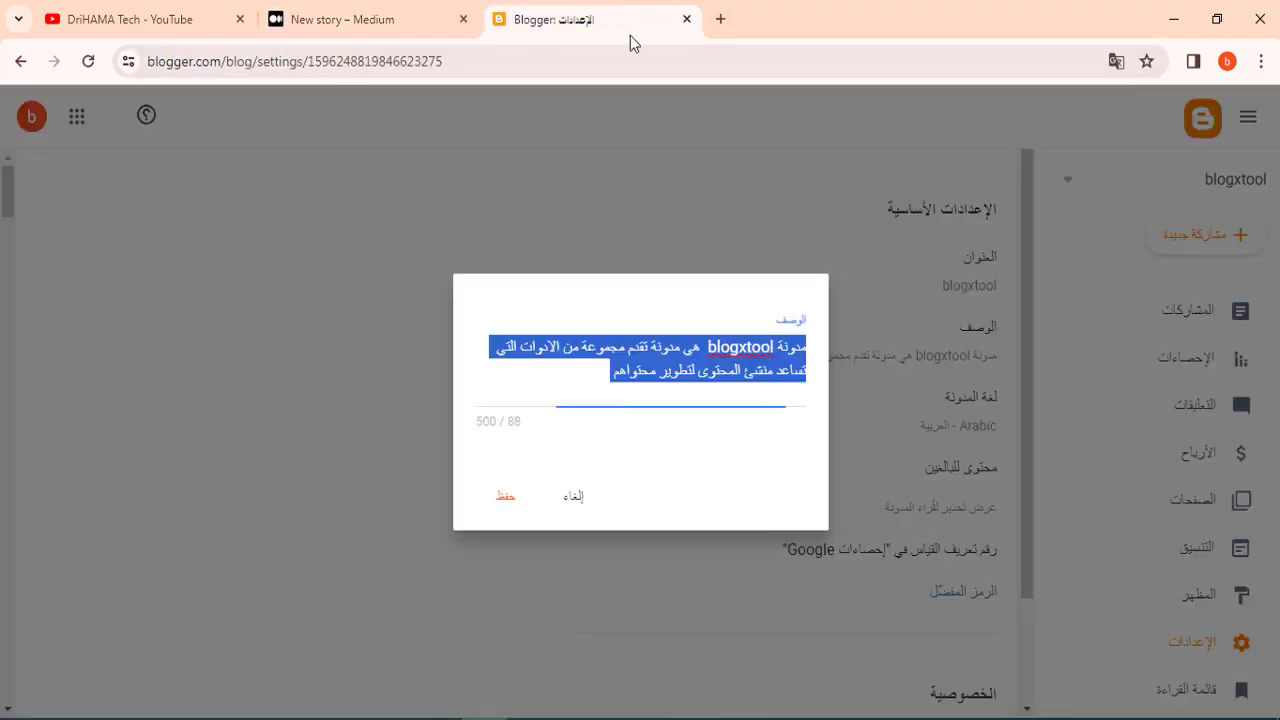
# Step: Cancel the Blogger description edit, view the 11 published posts, then show the DriHAMA Tech YouTube tab
pyautogui.click(575, 500)
pyautogui.scroll(-2, 1191, 414)
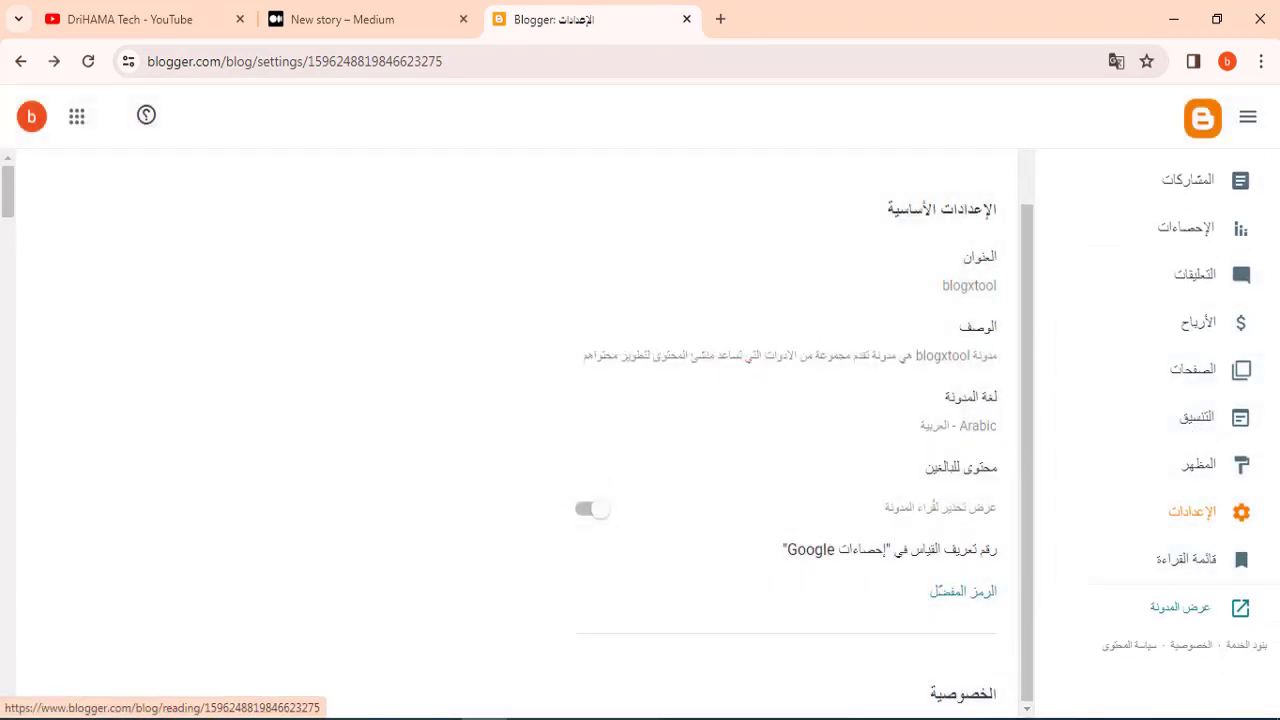
pyautogui.click(1208, 230)
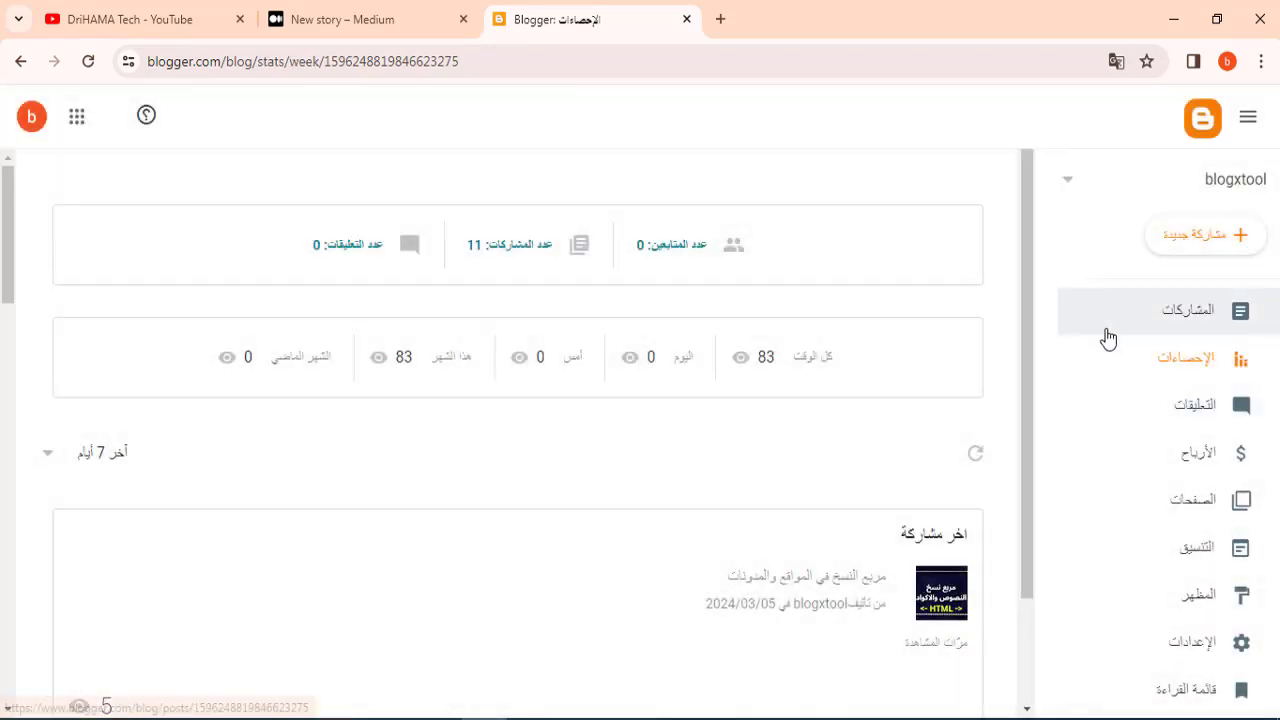
pyautogui.click(1223, 312)
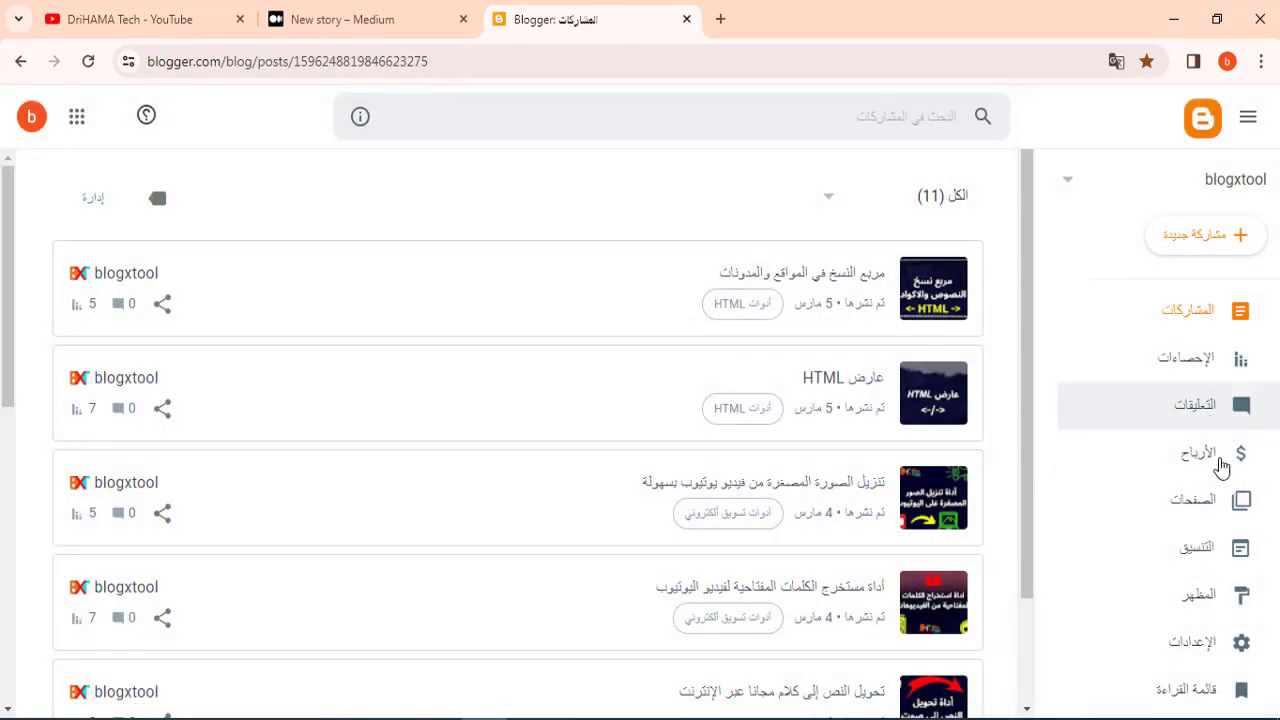
pyautogui.moveTo(760, 497)
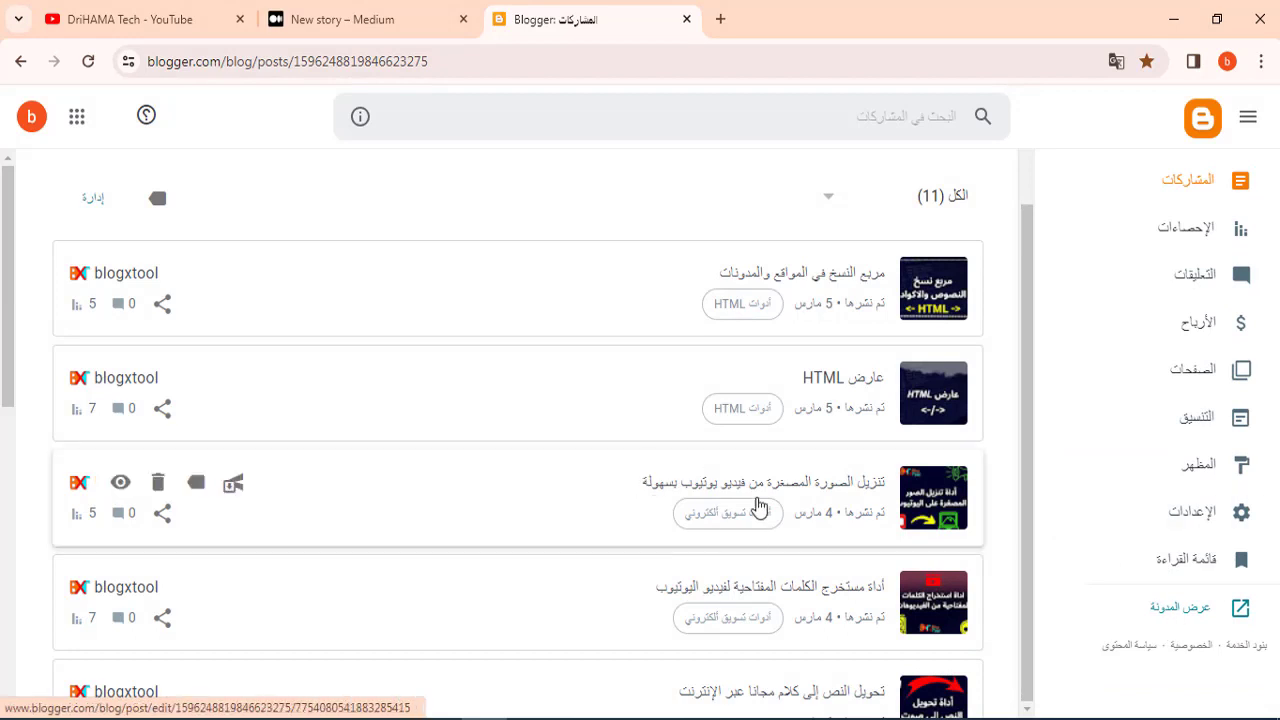
pyautogui.click(294, 19)
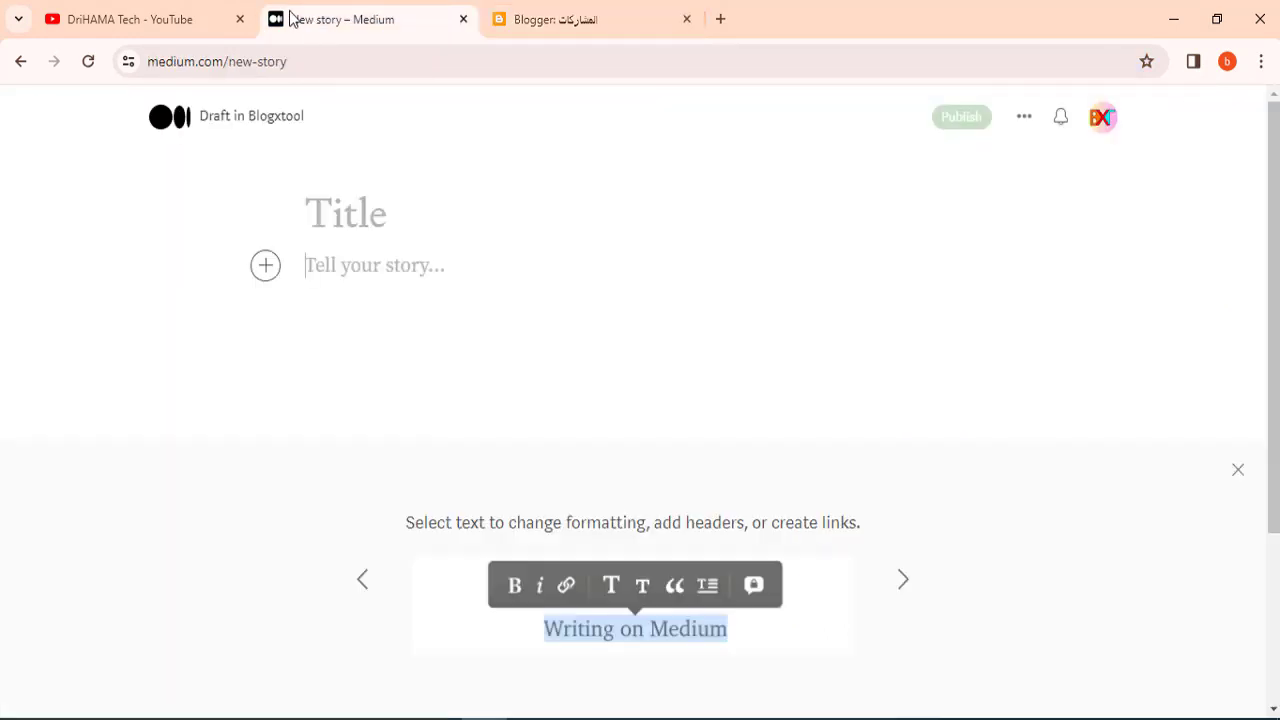
pyautogui.click(150, 19)
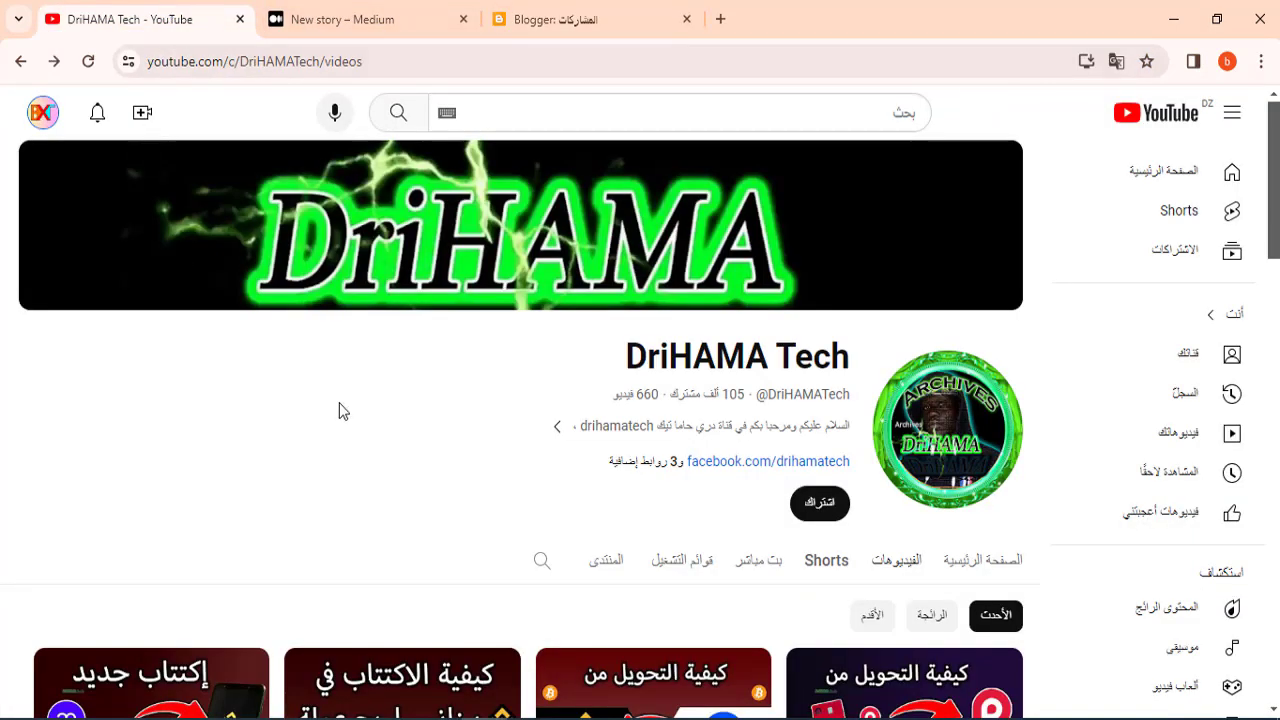